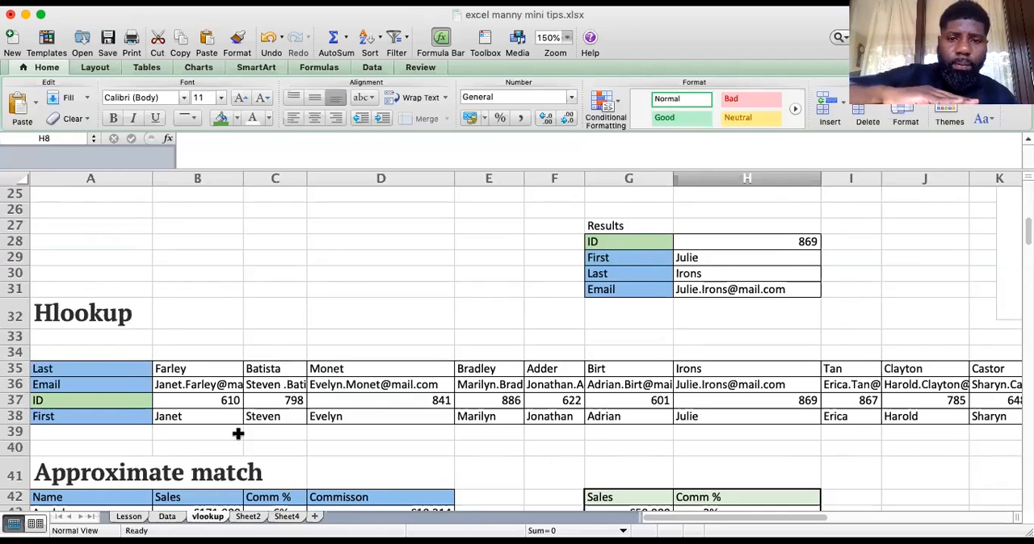
Undo back to the blank Results table and enter the ID from the Hlookup table's column H in cell H28
{"action": "key", "text": "super+z"}
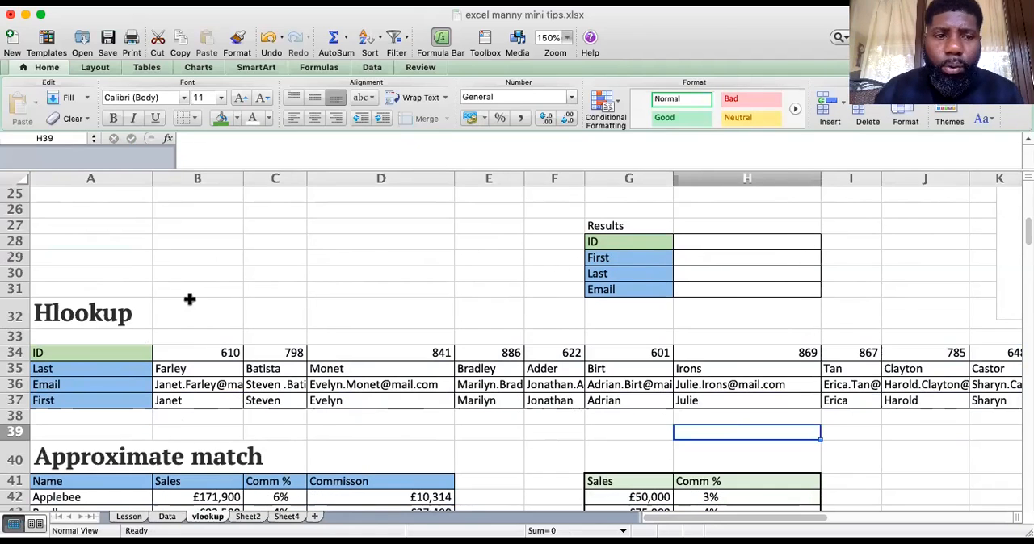
{"action": "left_click", "coordinate": [712, 244]}
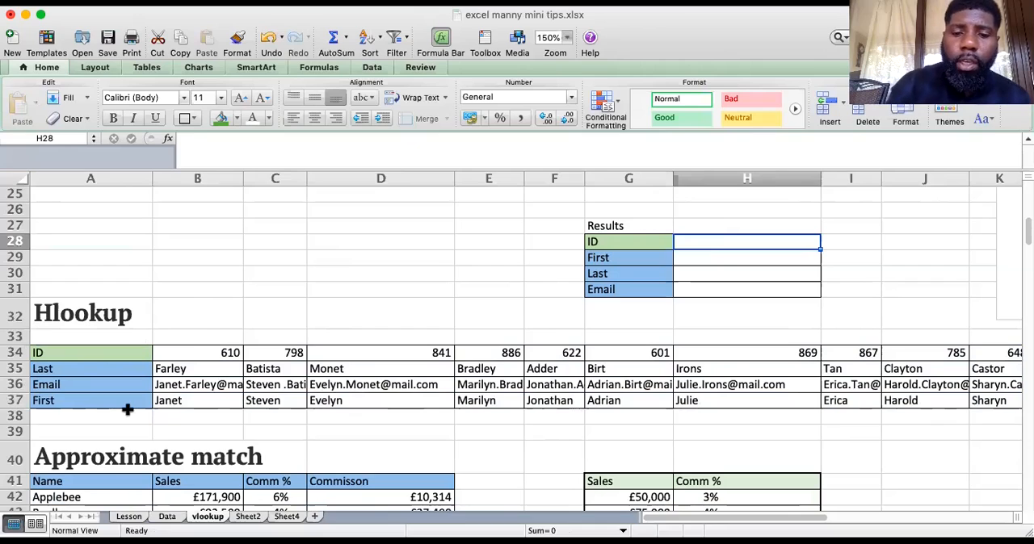
{"action": "type", "text": "869"}
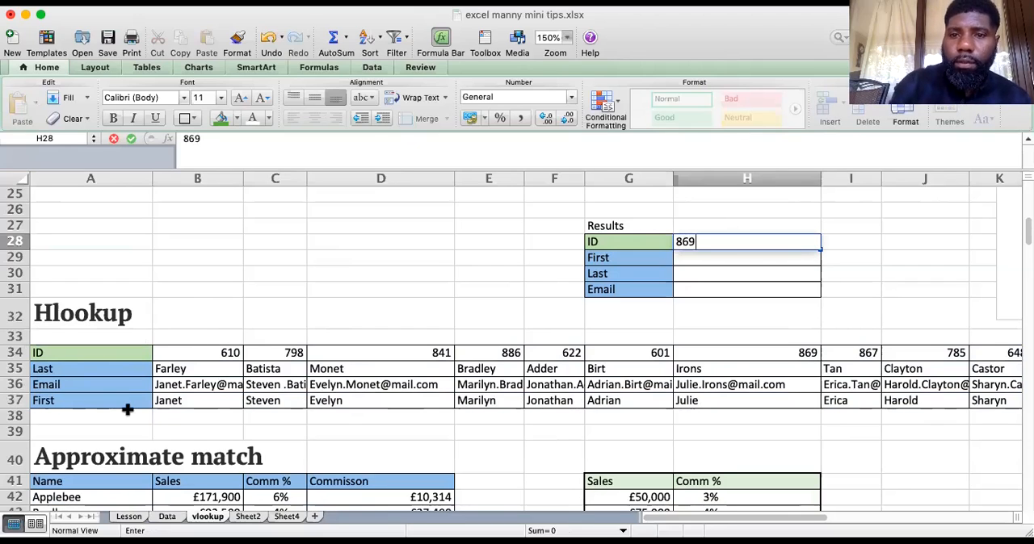
{"action": "key", "text": "Return"}
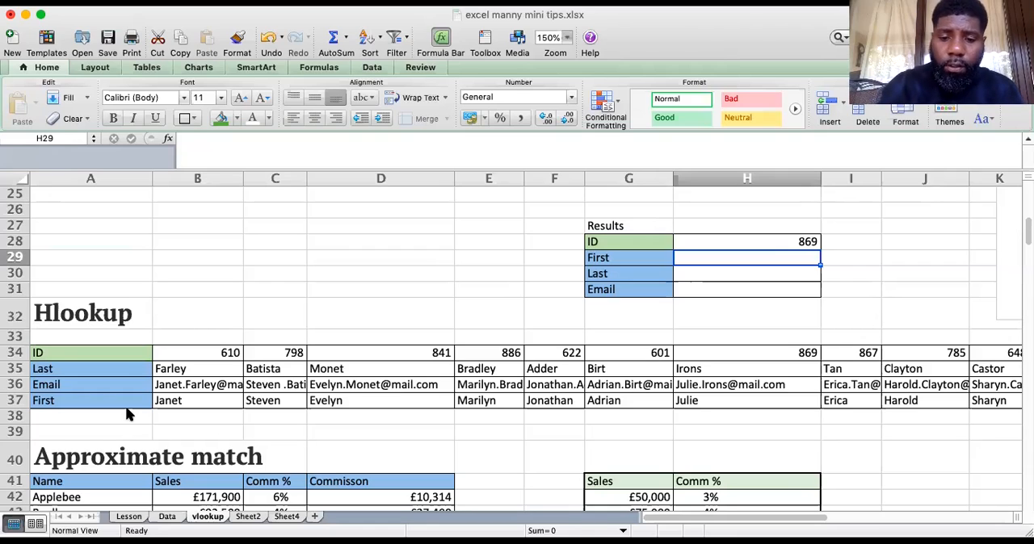
Start an HLOOKUP formula in the First result cell H29 with H28 as an absolute lookup value
{"action": "type", "text": "=hLOOKUP"}
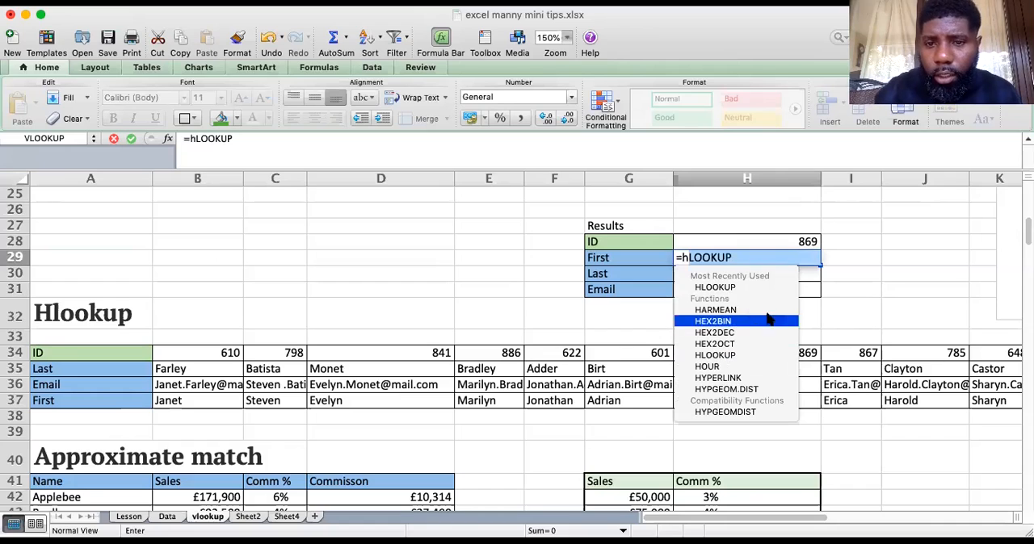
{"action": "double_click", "coordinate": [751, 288]}
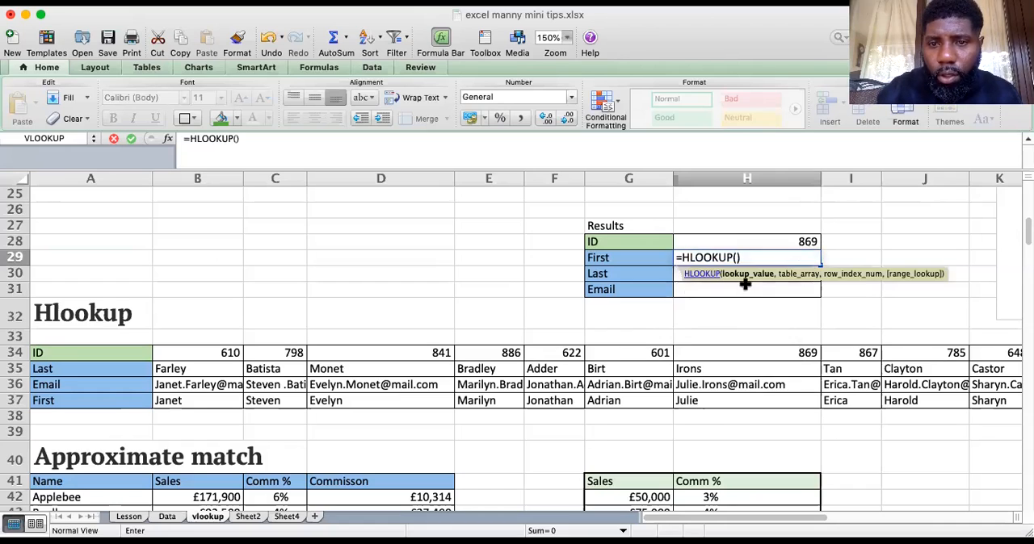
{"action": "left_click", "coordinate": [808, 240]}
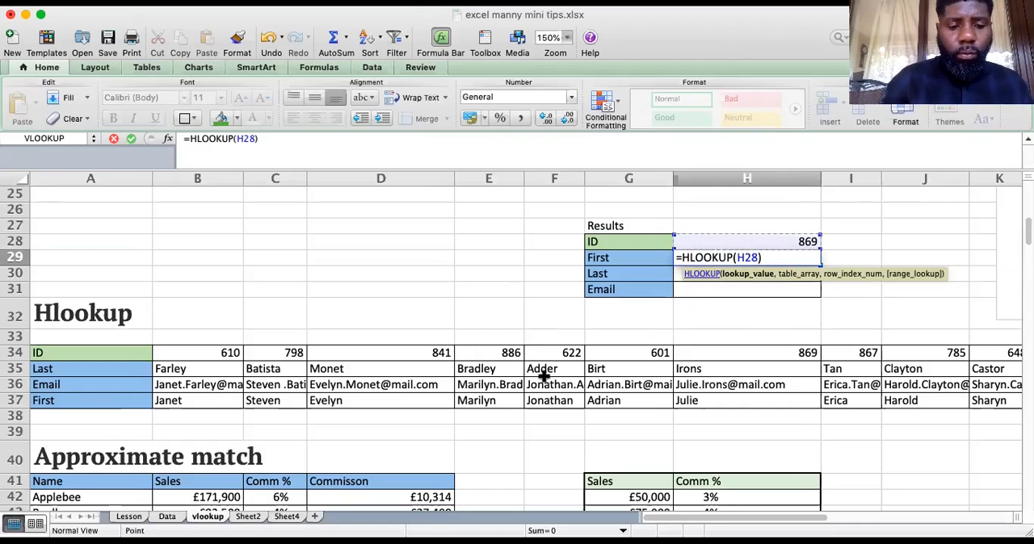
{"action": "key", "text": "super+t"}
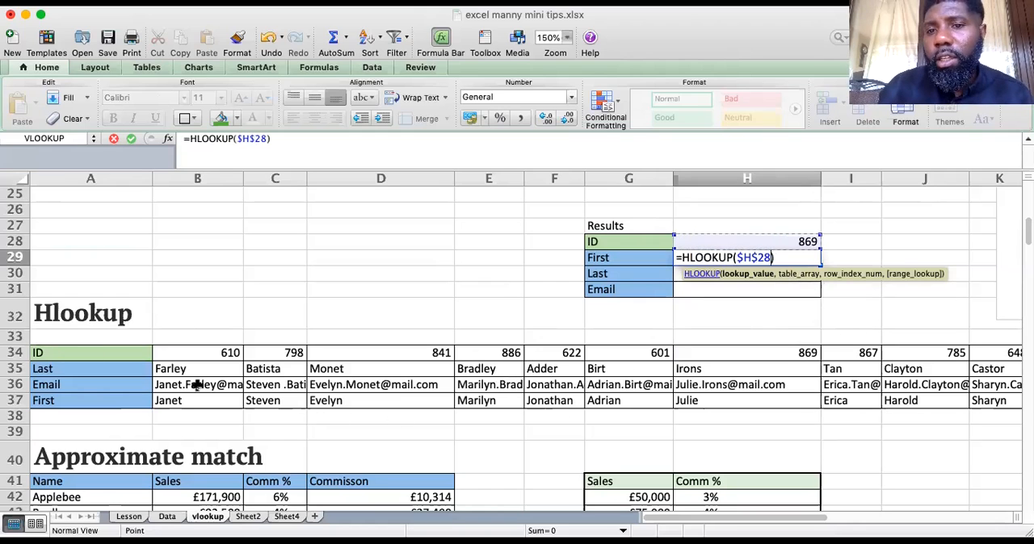
Add the table A34:K37 to the H29 HLOOKUP formula, separated from the lookup value by a comma
{"action": "type", "text": "+"}
{"action": "left_click", "coordinate": [77, 352]}
{"action": "left_click_drag", "start_coordinate": [77, 352], "coordinate": [733, 404]}
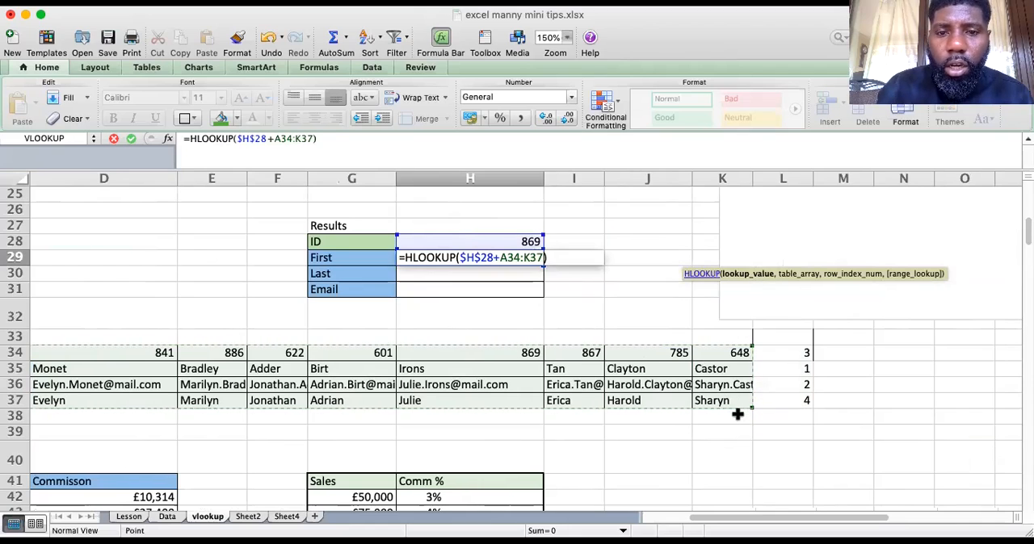
{"action": "left_click", "coordinate": [495, 257]}
{"action": "key", "text": "BackSpace"}
{"action": "type", "text": ","}
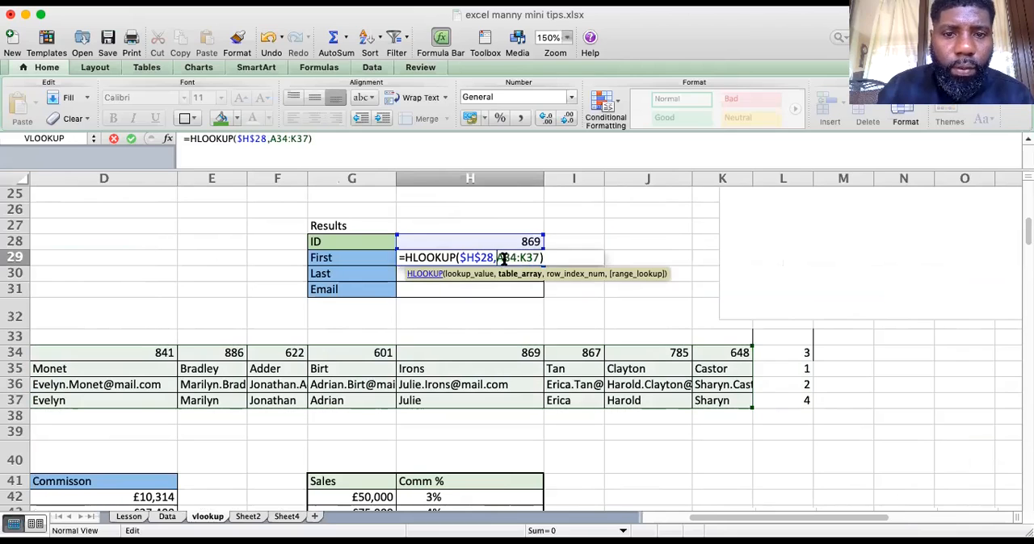
{"action": "left_click_drag", "start_coordinate": [539, 256], "coordinate": [501, 256]}
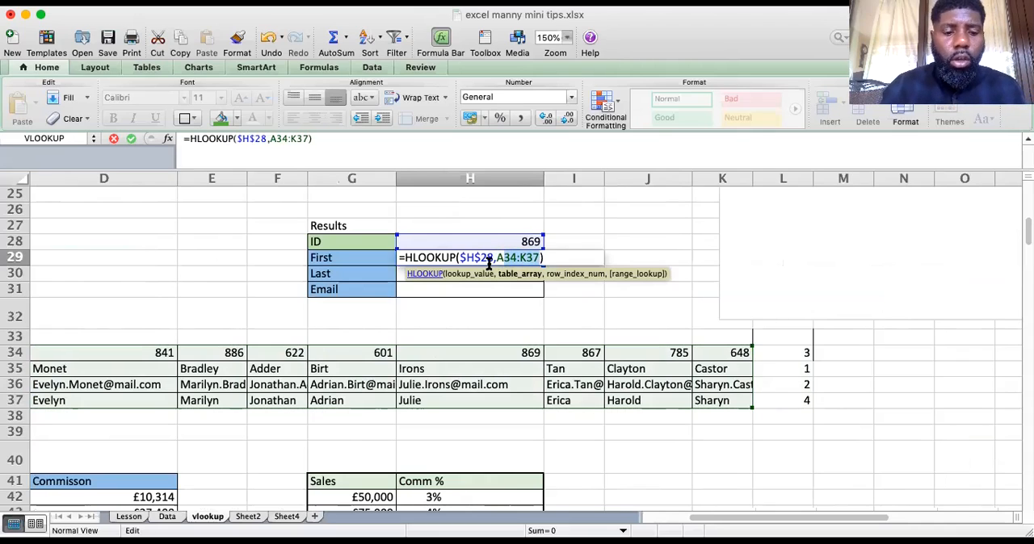
{"action": "key", "text": "F4"}
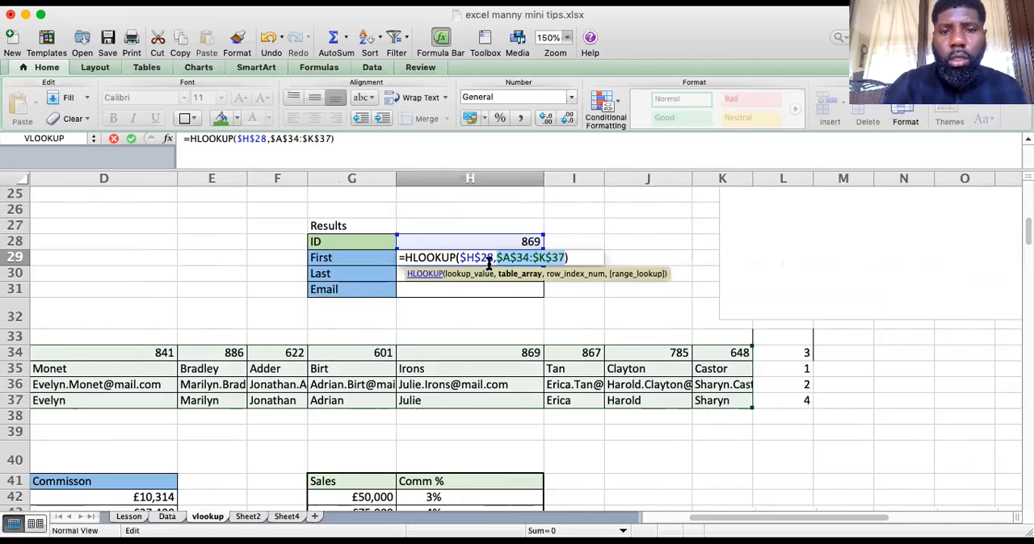
{"action": "type", "text": ","}
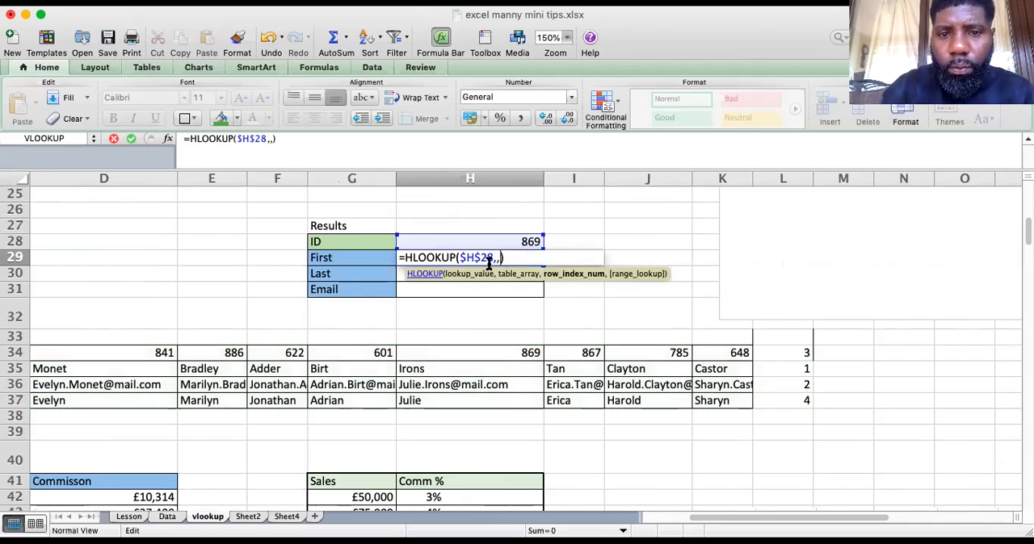
{"action": "key", "text": "BackSpace"}
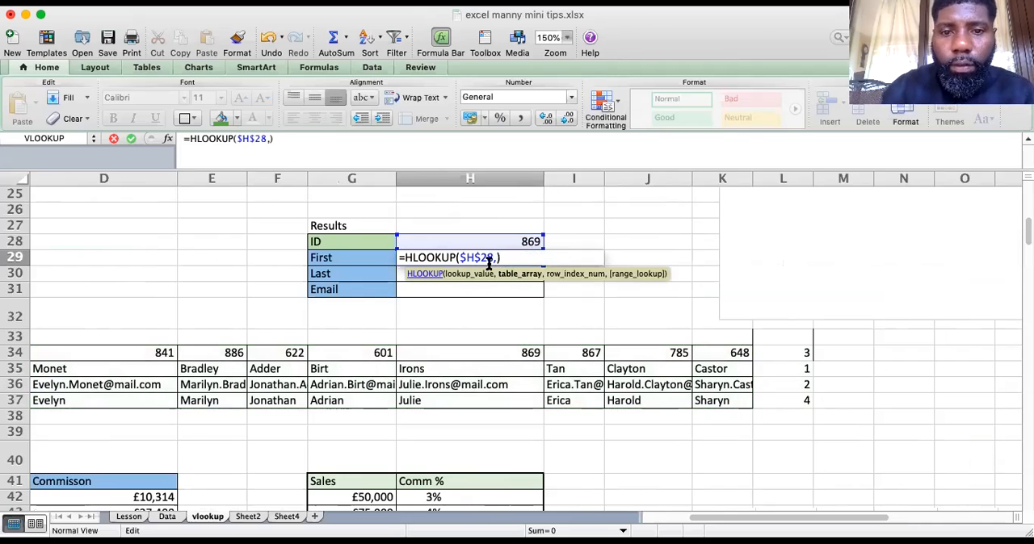
Complete the H29 HLOOKUP with table array $A$34:$K$37, row index 2 and range lookup 0
{"action": "left_click_drag", "start_coordinate": [732, 400], "coordinate": [7, 362]}
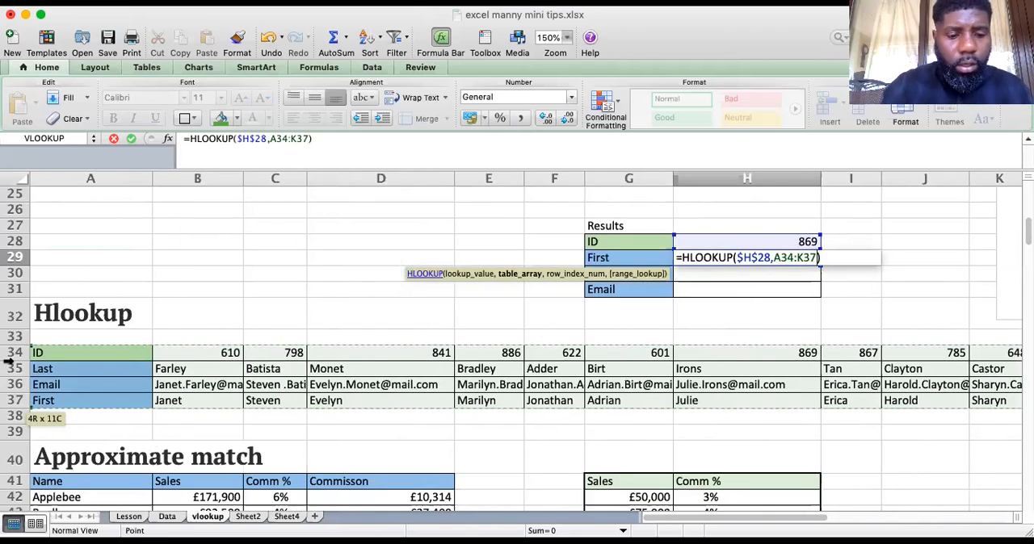
{"action": "key", "text": "F4"}
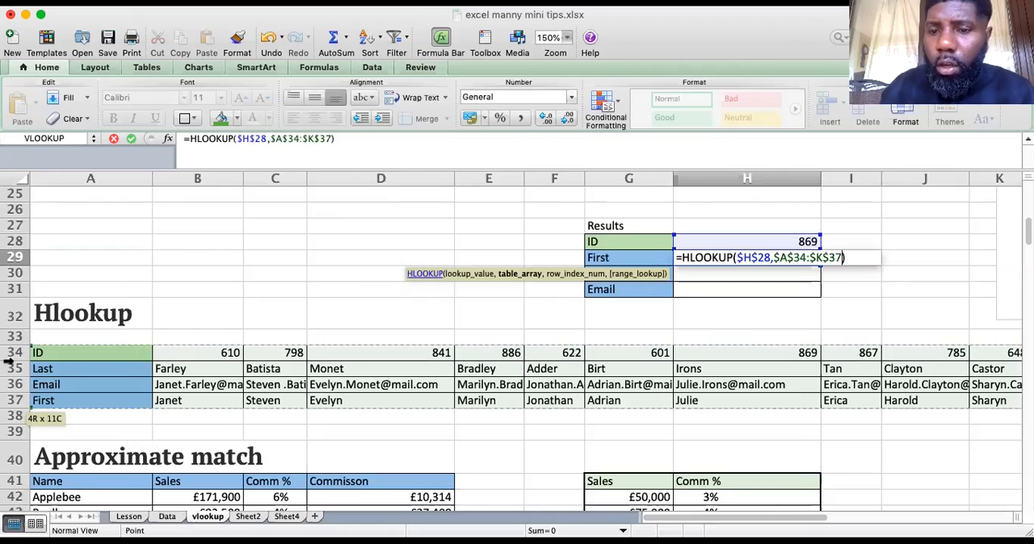
{"action": "type", "text": ","}
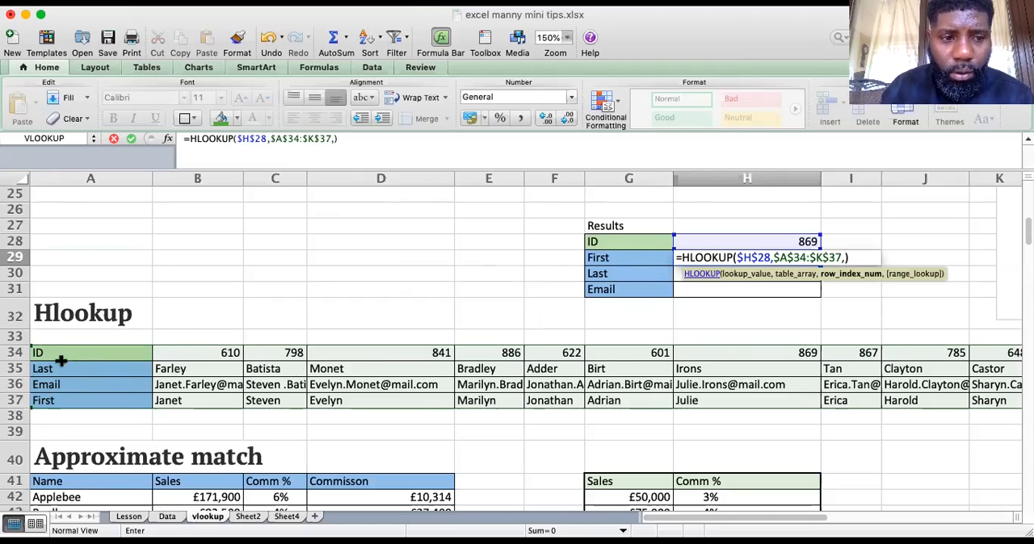
{"action": "left_click_drag", "start_coordinate": [813, 520], "coordinate": [882, 521]}
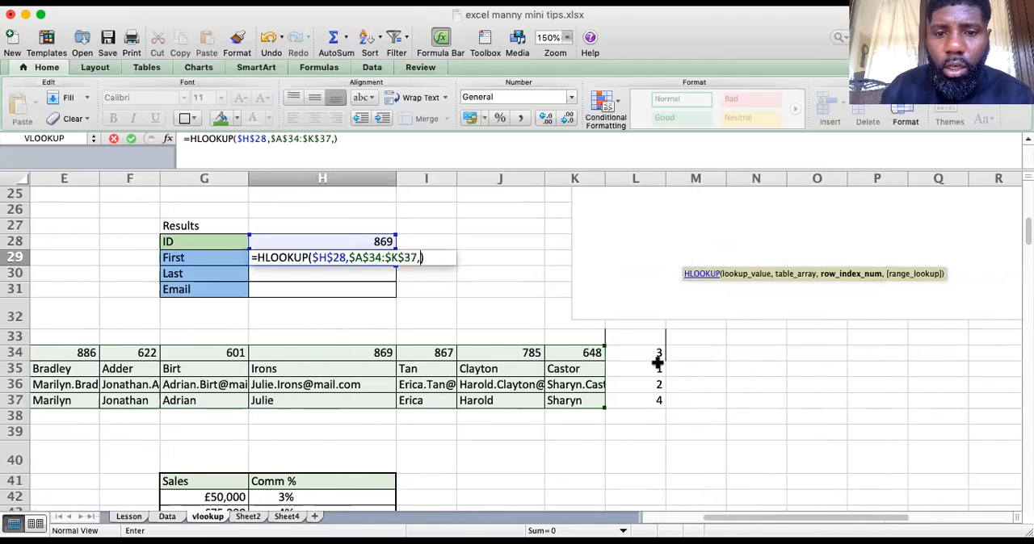
{"action": "type", "text": "2"}
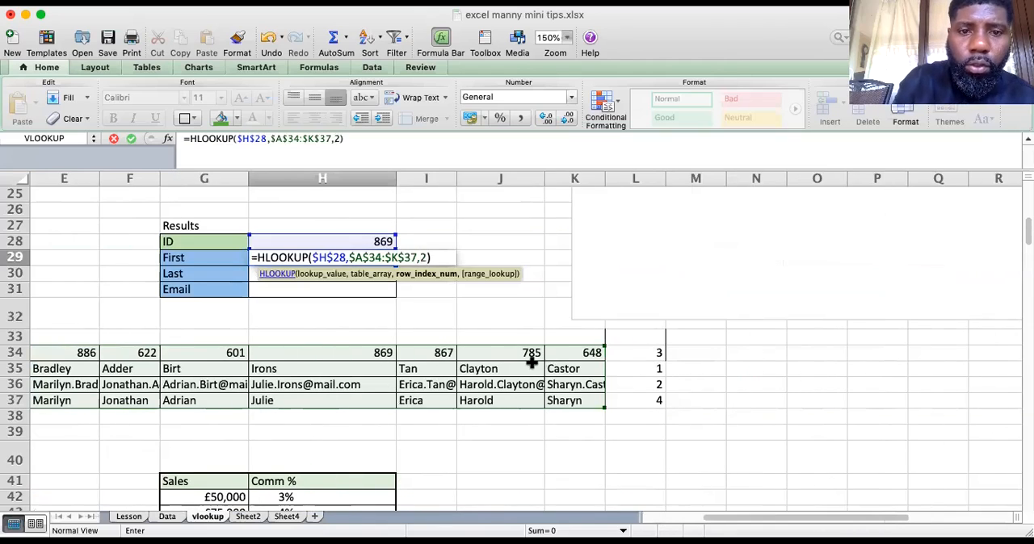
{"action": "type", "text": ",0"}
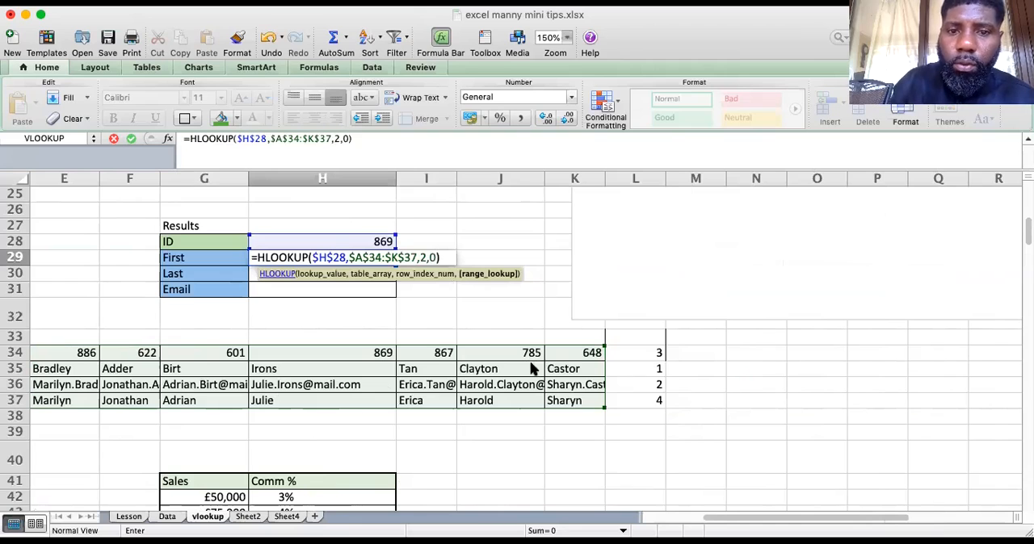
{"action": "key", "text": "Return"}
Renumber the helper cells L34, L35 and L36 beside the table as 1, 2 and 3
{"action": "left_click", "coordinate": [637, 356]}
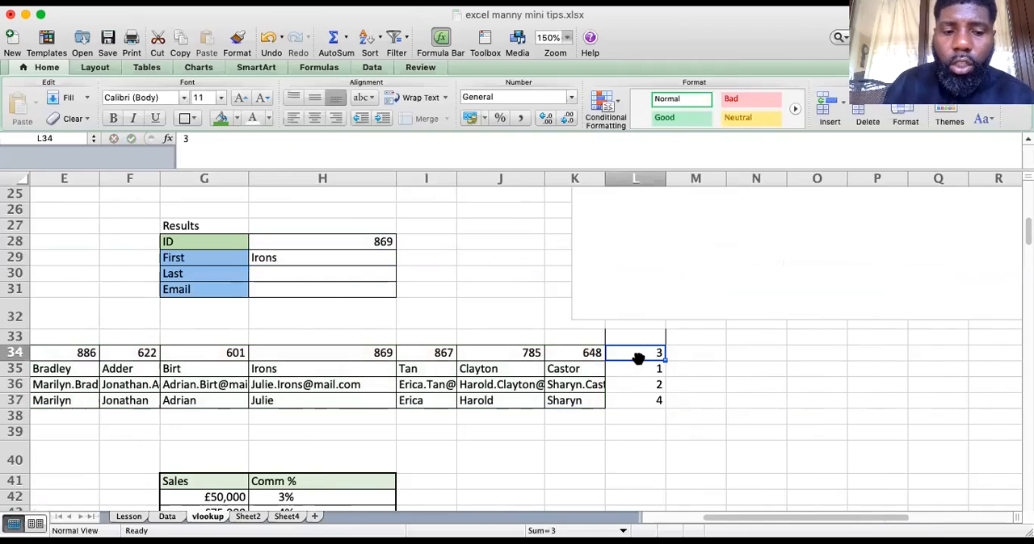
{"action": "type", "text": "1"}
{"action": "key", "text": "Return"}
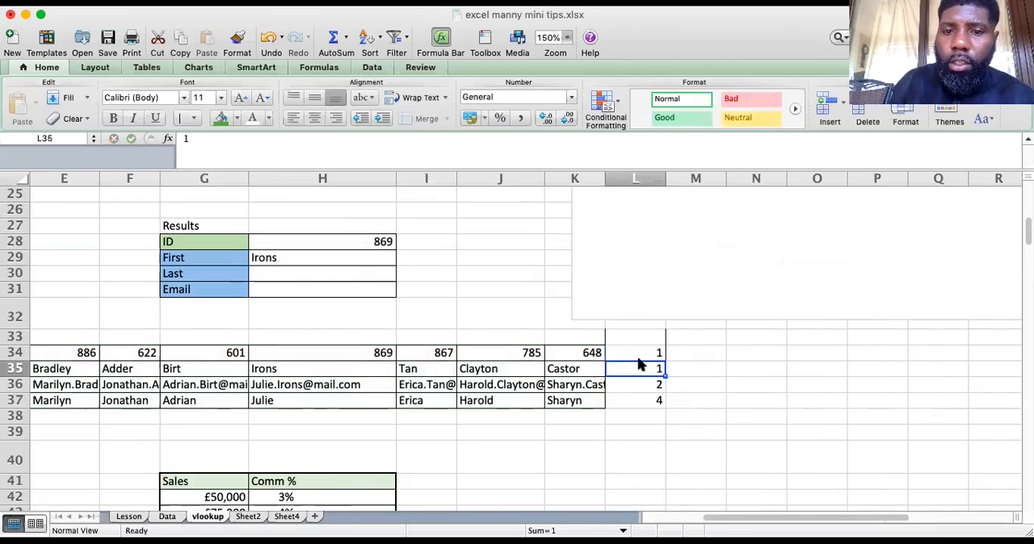
{"action": "type", "text": "2"}
{"action": "key", "text": "Return"}
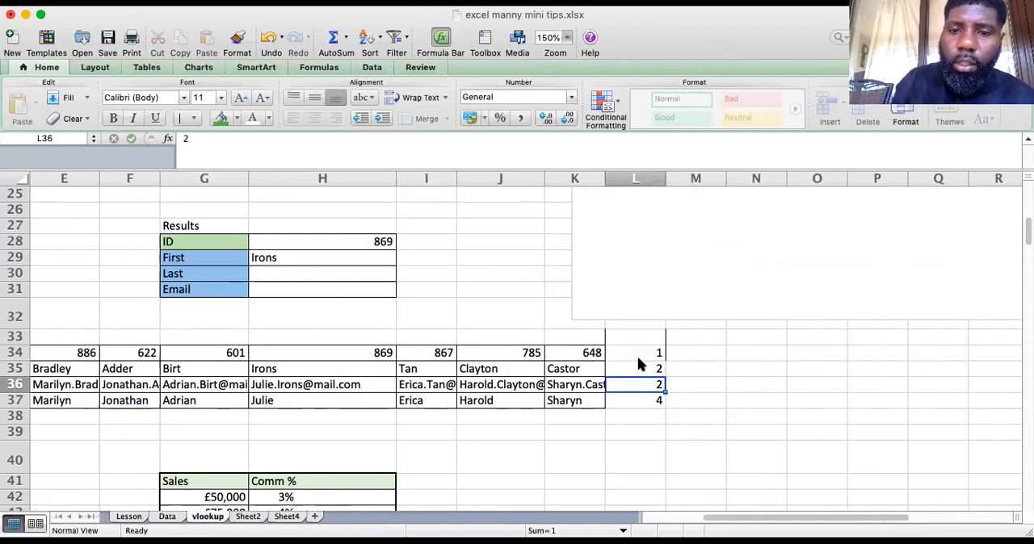
{"action": "type", "text": "3"}
{"action": "key", "text": "Return"}
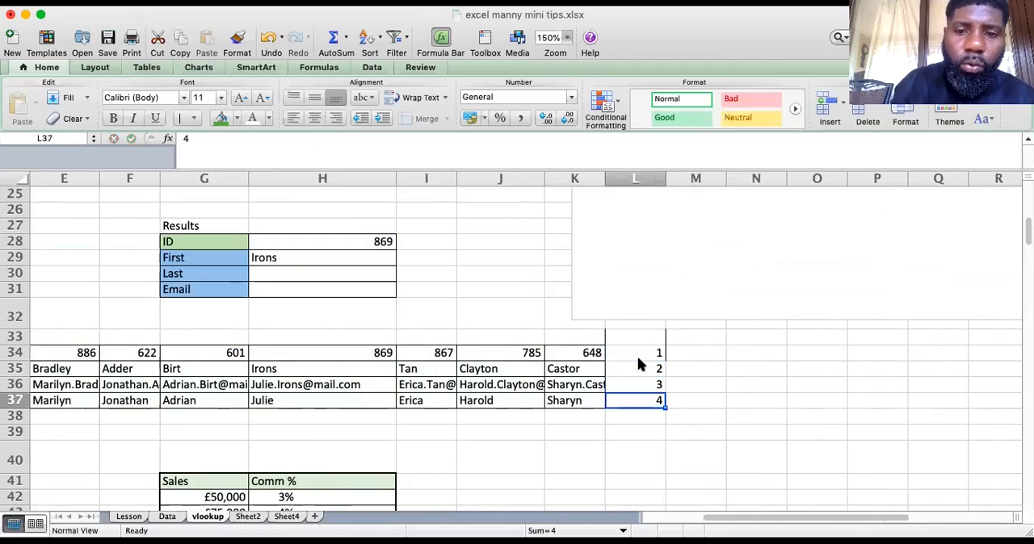
Examine the row labels of the Hlookup table and compare their order with the formula in H29
{"action": "left_click_drag", "start_coordinate": [787, 519], "coordinate": [732, 520]}
{"action": "left_click", "coordinate": [640, 273]}
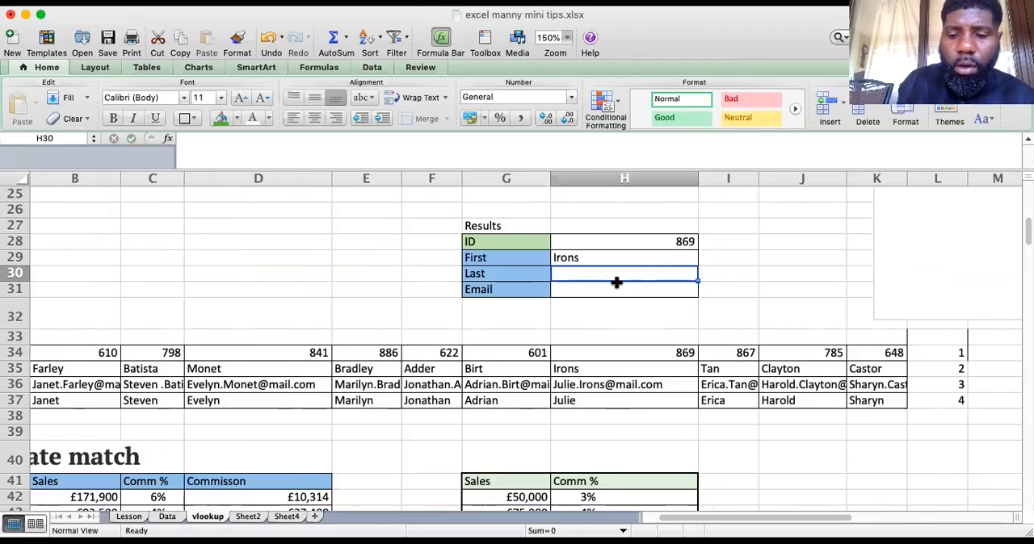
{"action": "key", "text": "Left"}
{"action": "key", "text": "Left"}
{"action": "key", "text": "Left"}
{"action": "key", "text": "Left"}
{"action": "key", "text": "Left"}
{"action": "key", "text": "Left"}
{"action": "key", "text": "Left"}
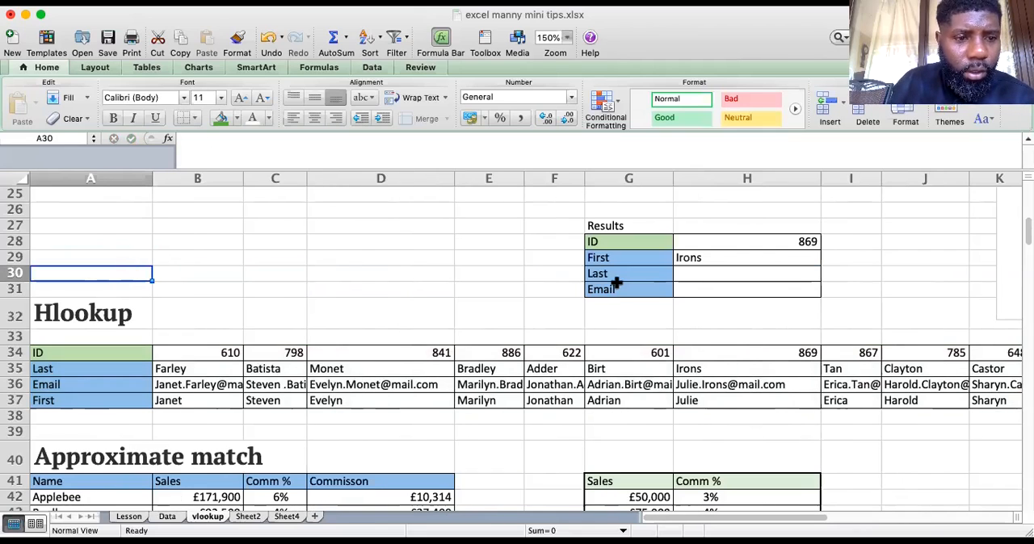
{"action": "left_click", "coordinate": [20, 383]}
{"action": "left_click", "coordinate": [683, 256]}
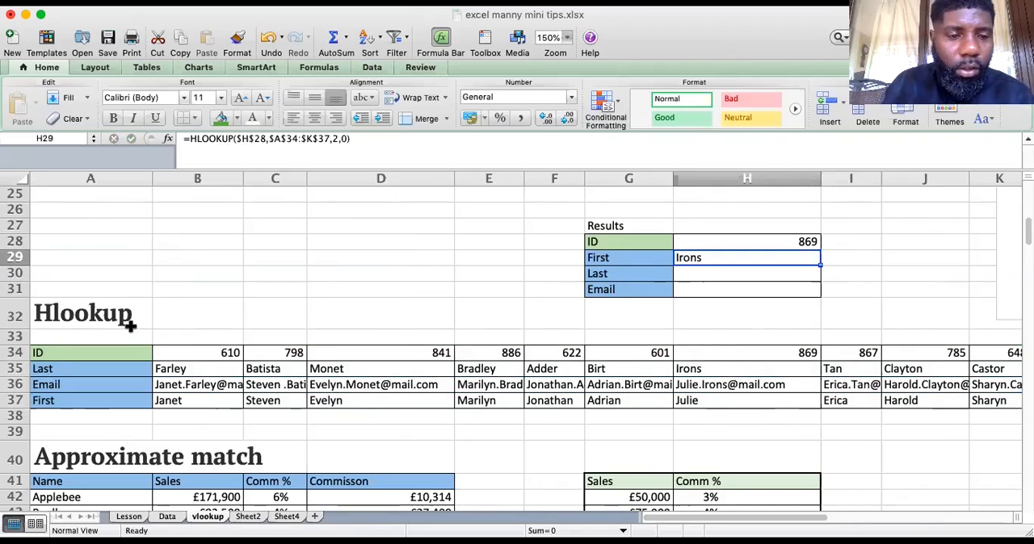
{"action": "left_click", "coordinate": [720, 273]}
{"action": "left_click", "coordinate": [723, 254]}
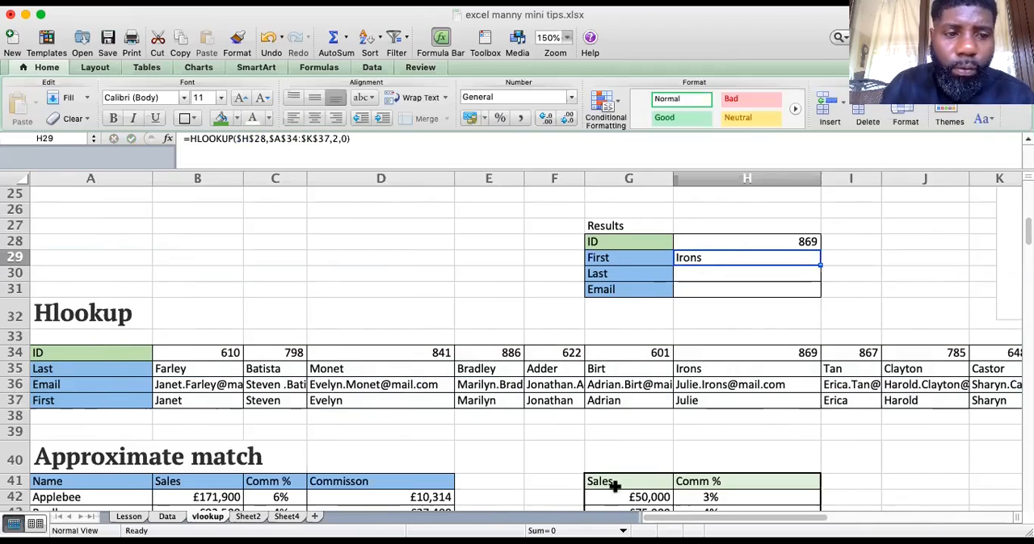
{"action": "left_click_drag", "start_coordinate": [800, 521], "coordinate": [757, 515]}
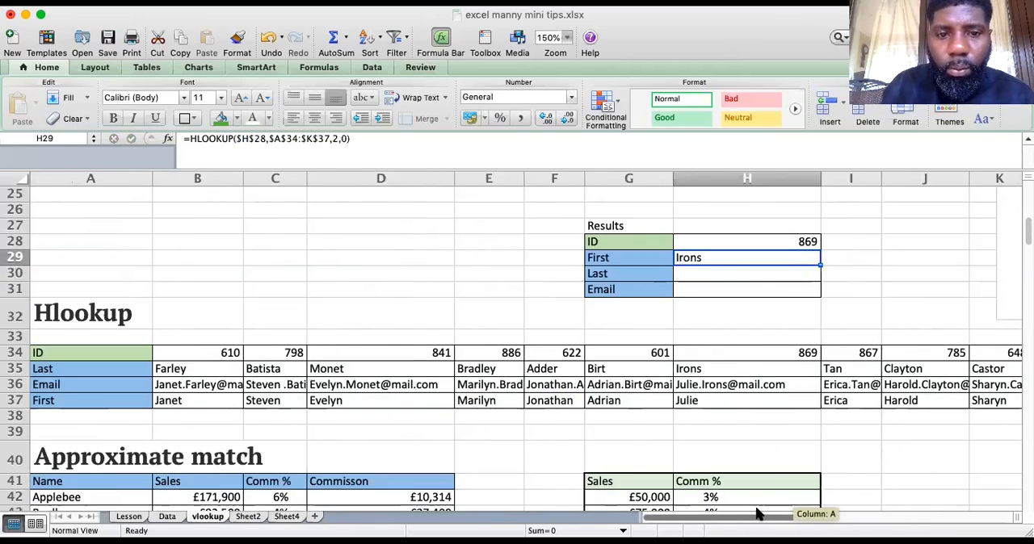
Change the row index in the H29 HLOOKUP formula to 4
{"action": "left_click", "coordinate": [336, 138]}
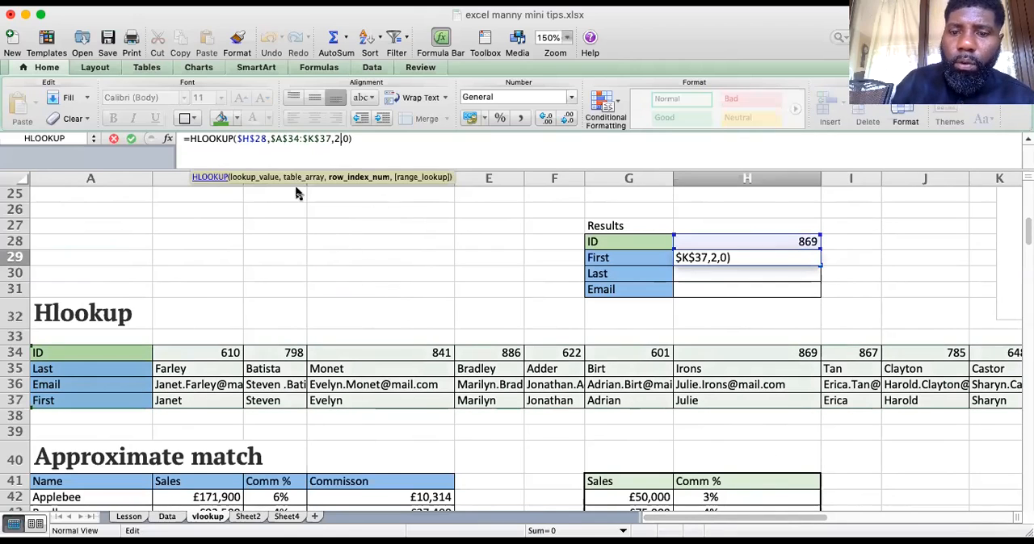
{"action": "key", "text": "BackSpace"}
{"action": "type", "text": "4"}
{"action": "key", "text": "Return"}
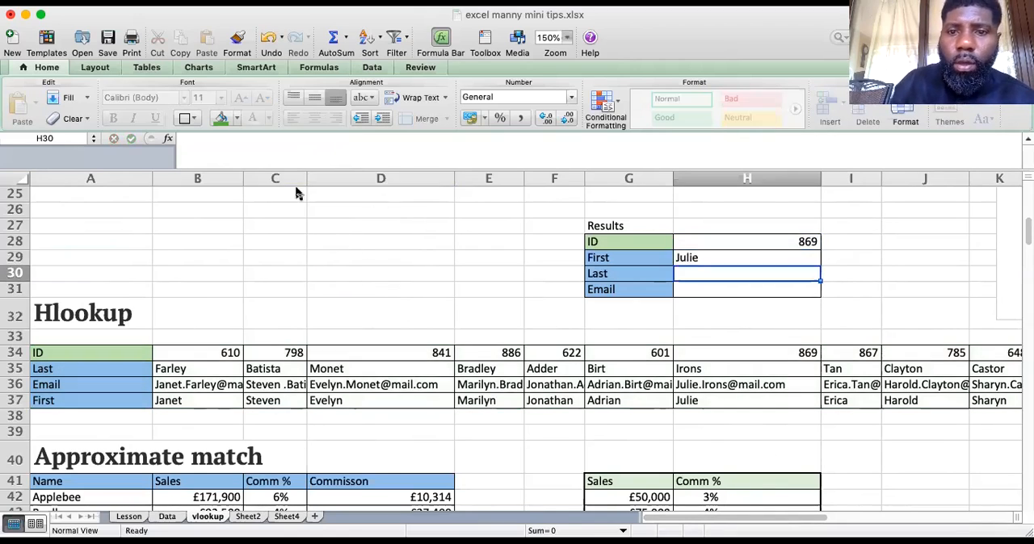
Count through the table's row labels in A34:A37 and fill the First formula down into the Last cell H30
{"action": "left_click", "coordinate": [116, 351]}
{"action": "left_click", "coordinate": [104, 368]}
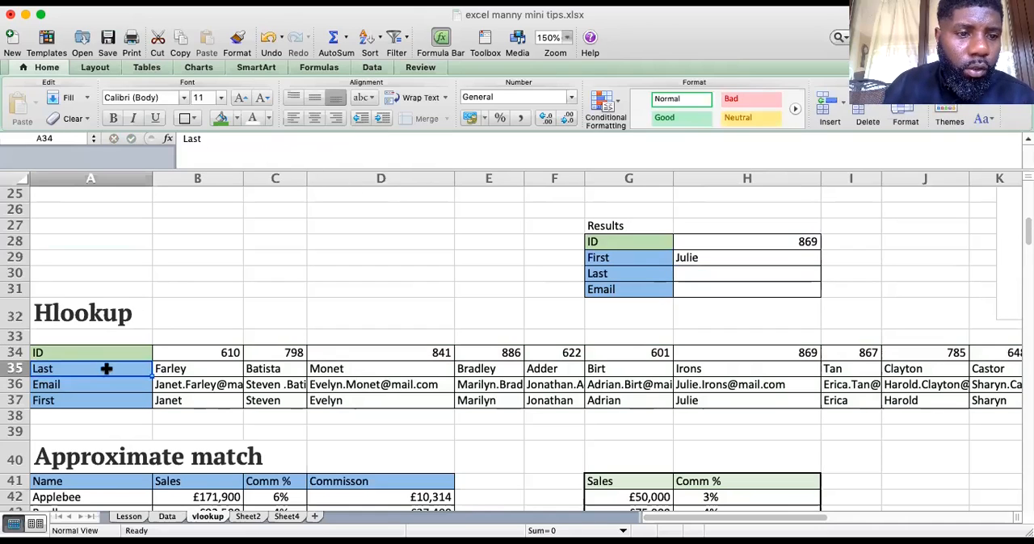
{"action": "left_click", "coordinate": [94, 386]}
{"action": "left_click", "coordinate": [89, 400]}
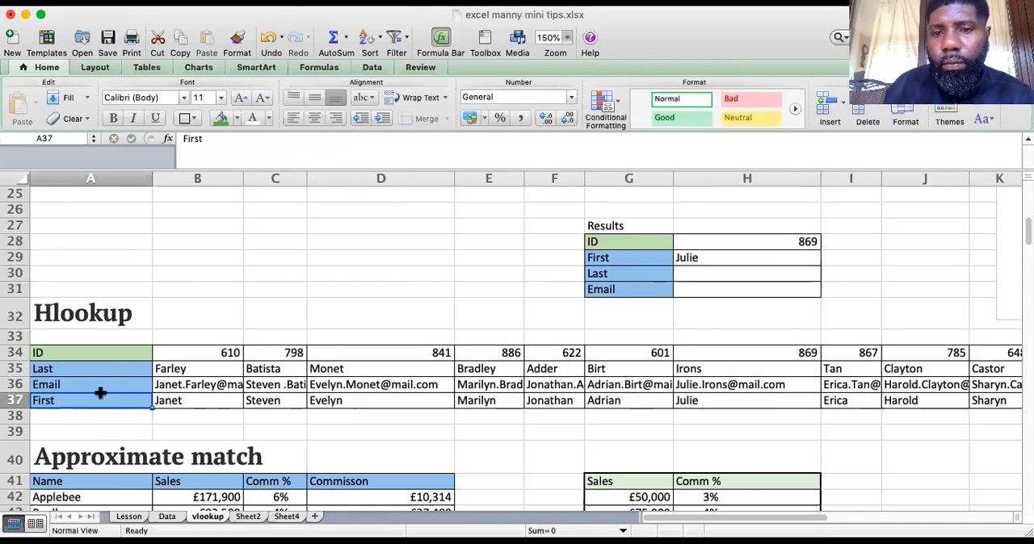
{"action": "left_click", "coordinate": [750, 276]}
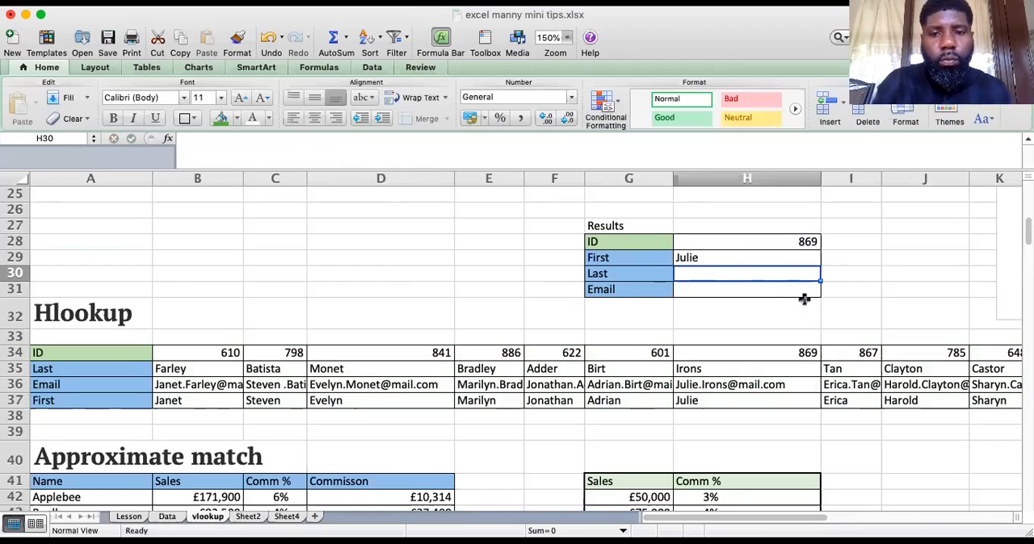
{"action": "key", "text": "ctrl+d"}
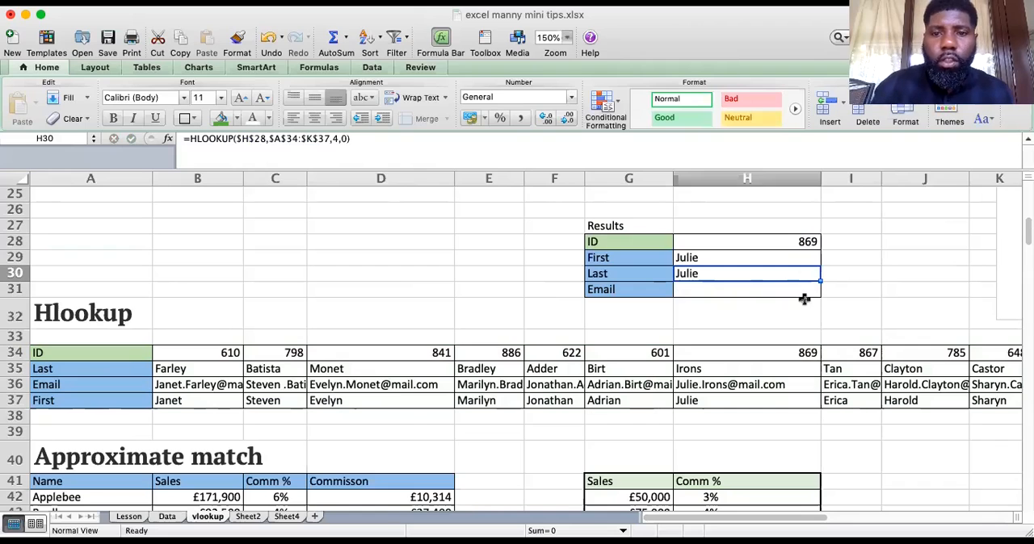
Change the row index in the H30 HLOOKUP formula to 2 for the last name
{"action": "left_click", "coordinate": [337, 139]}
{"action": "key", "text": "BackSpace"}
{"action": "type", "text": "2"}
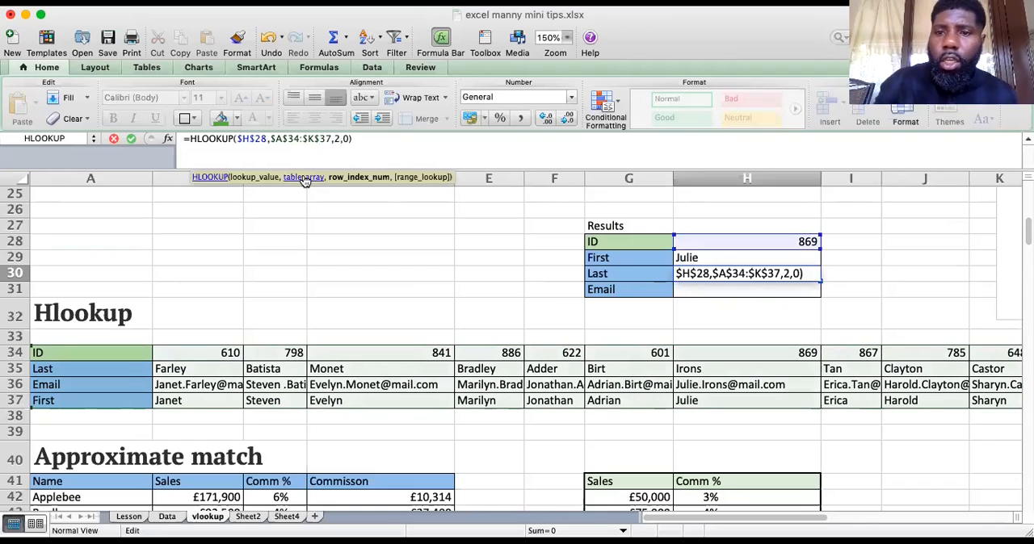
{"action": "key", "text": "Return"}
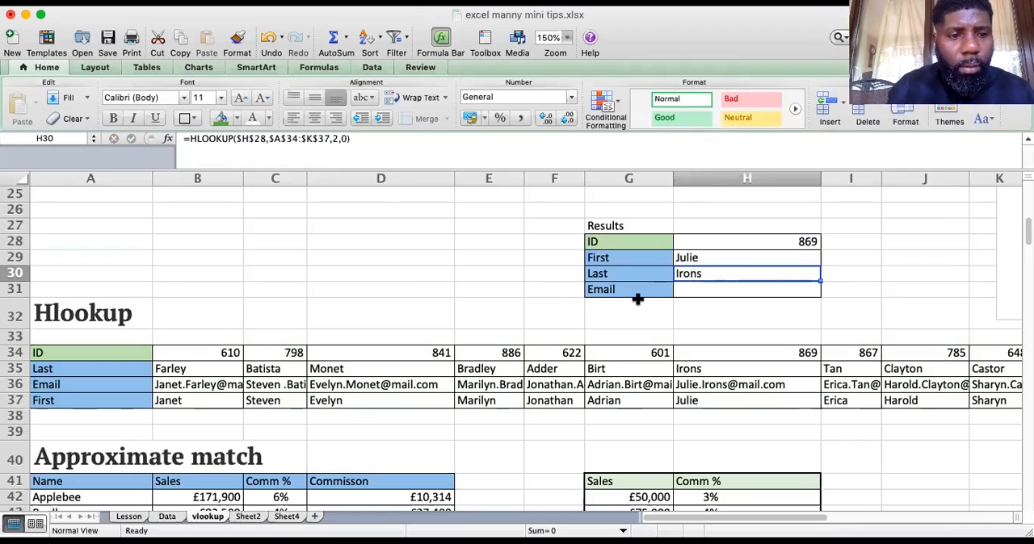
Paste the HLOOKUP formula into the Email cell H31 and set its row index to 3
{"action": "left_click", "coordinate": [703, 289]}
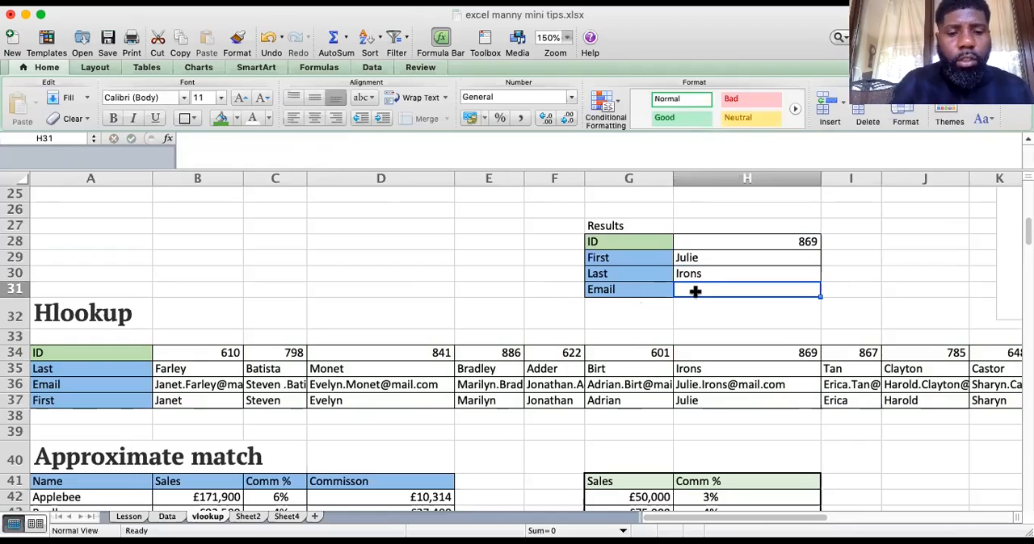
{"action": "type", "text": "=HLOOKUP($H$28,$A$34:$K$37,2,0)"}
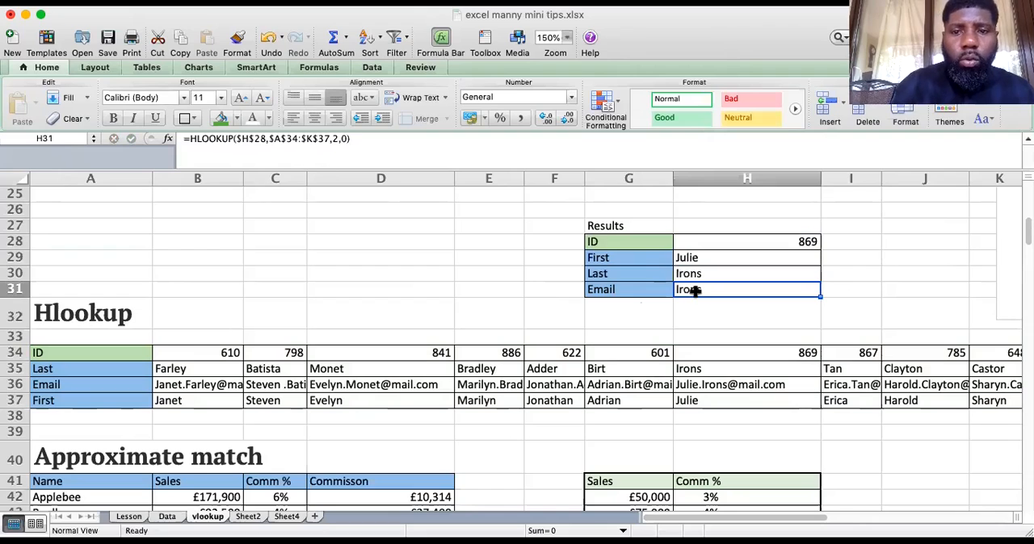
{"action": "left_click", "coordinate": [339, 140]}
{"action": "key", "text": "BackSpace"}
{"action": "type", "text": "3"}
{"action": "key", "text": "Return"}
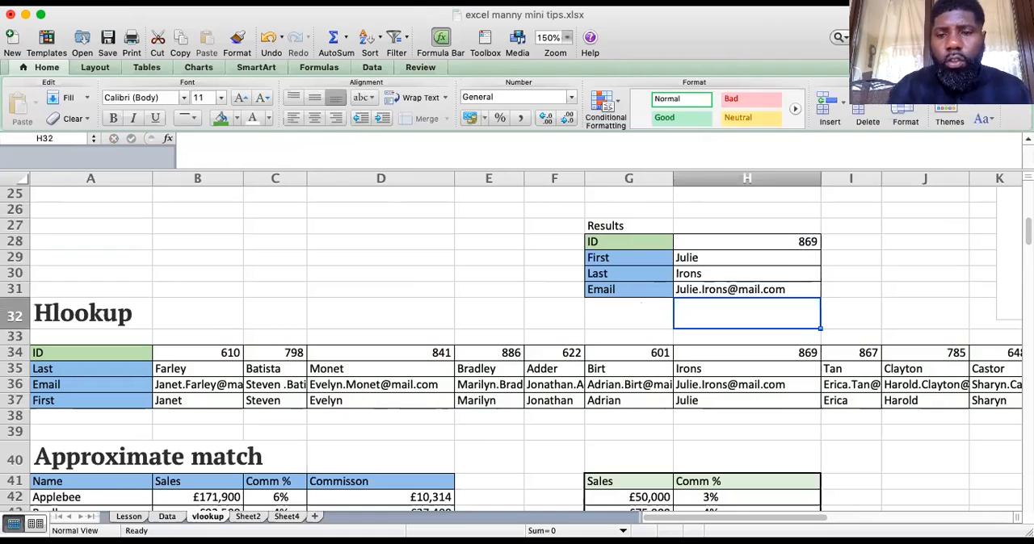
Check the Results values against the ID, last name, email and first name in H34:H37 of the Hlookup table
{"action": "key", "text": "Up"}
{"action": "key", "text": "Up"}
{"action": "key", "text": "Up"}
{"action": "key", "text": "Down"}
{"action": "key", "text": "Down"}
{"action": "key", "text": "Down"}
{"action": "key", "text": "Down"}
{"action": "key", "text": "Down"}
{"action": "key", "text": "Down"}
{"action": "key", "text": "Up"}
{"action": "key", "text": "Down"}
{"action": "key", "text": "Up"}
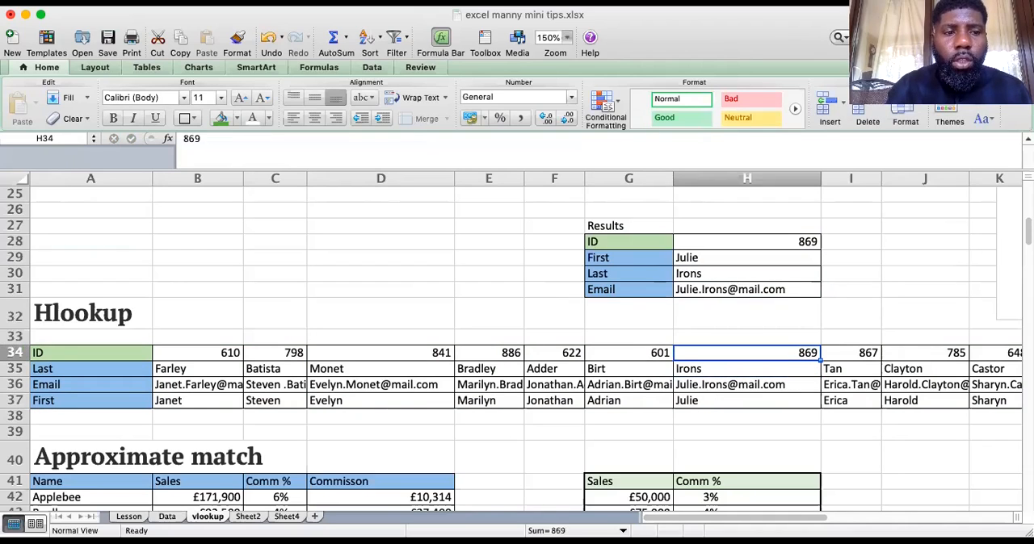
{"action": "key", "text": "Down"}
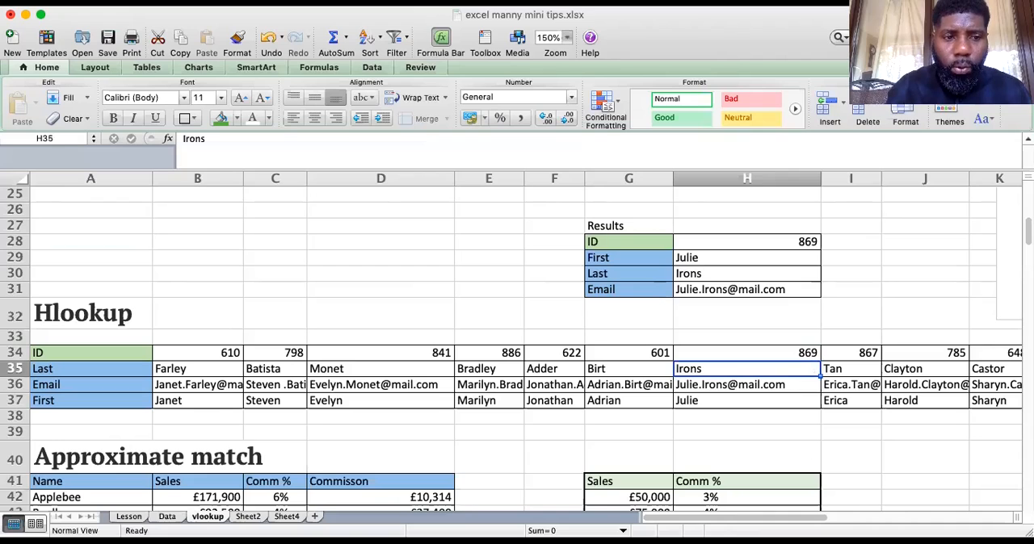
{"action": "key", "text": "Down"}
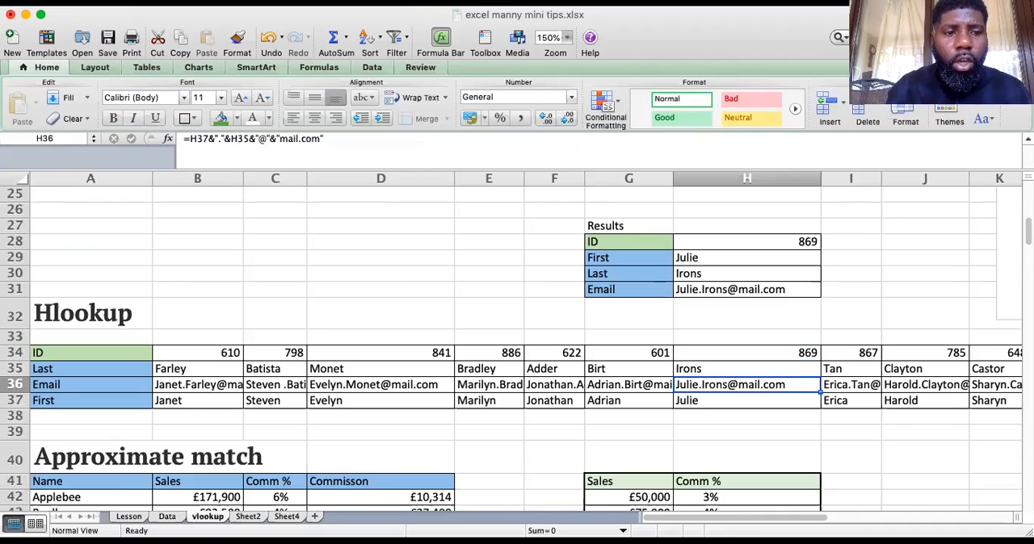
{"action": "key", "text": "Down"}
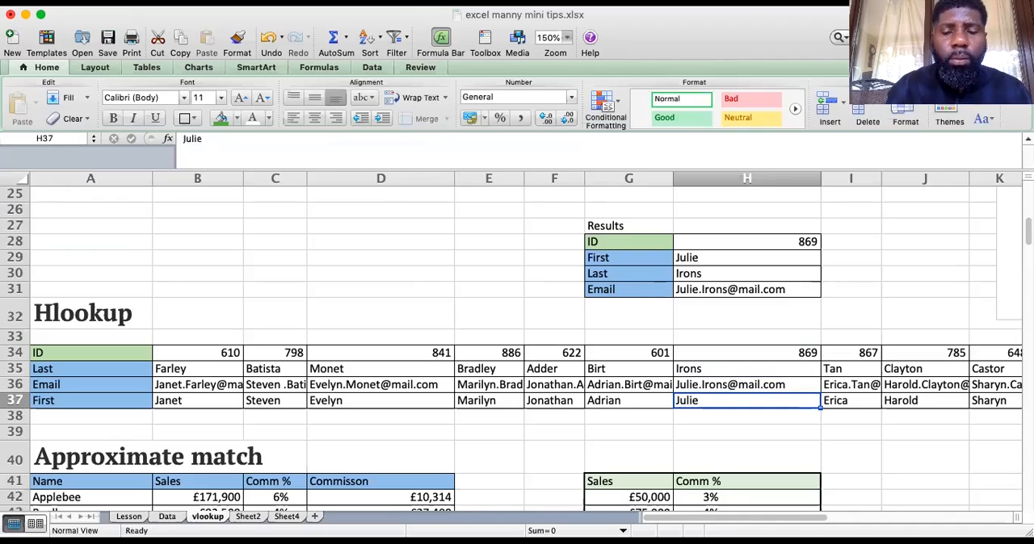
Review the HLOOKUP formulas in H29:H31 and the ID row 34 they search
{"action": "left_click", "coordinate": [787, 255]}
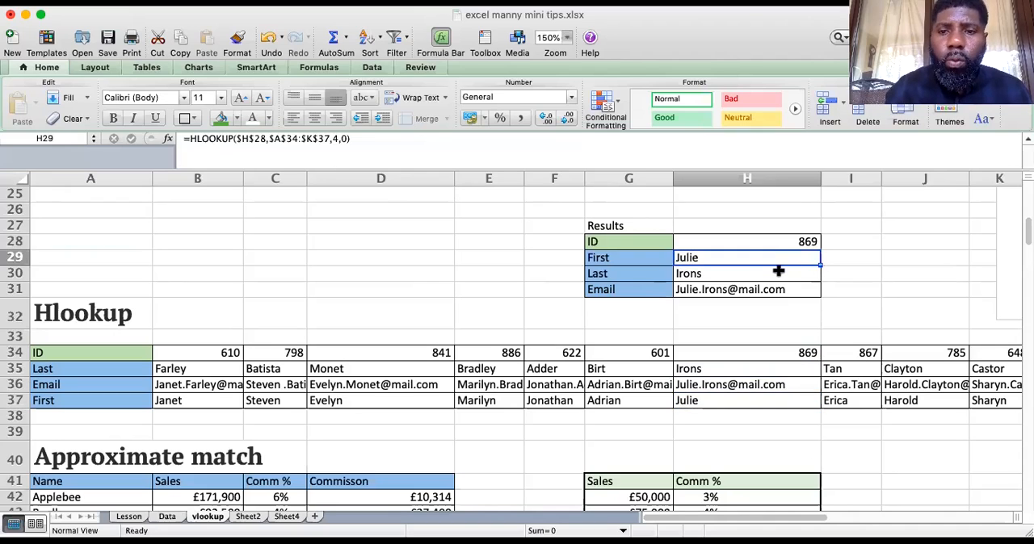
{"action": "left_click", "coordinate": [776, 274]}
{"action": "left_click", "coordinate": [762, 256]}
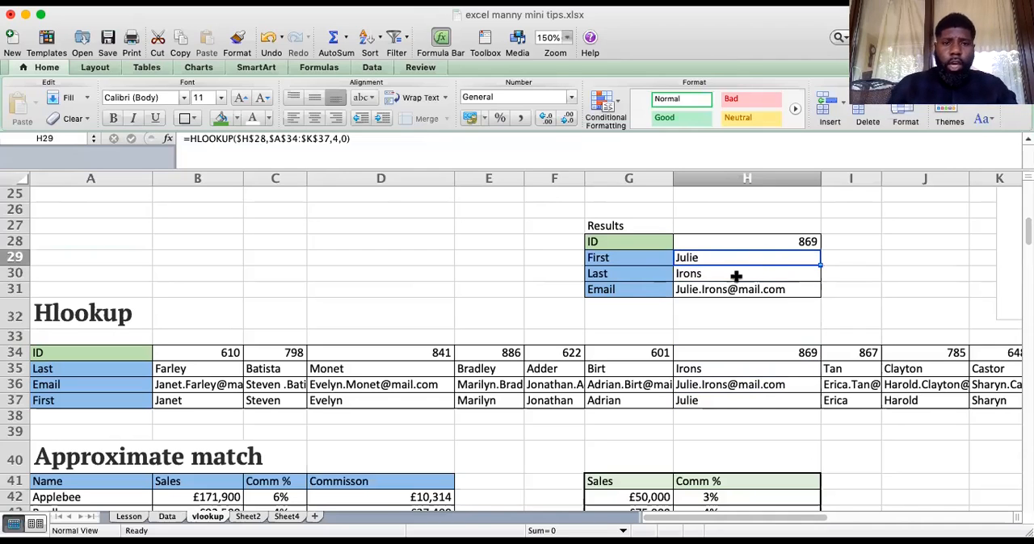
{"action": "left_click", "coordinate": [736, 276]}
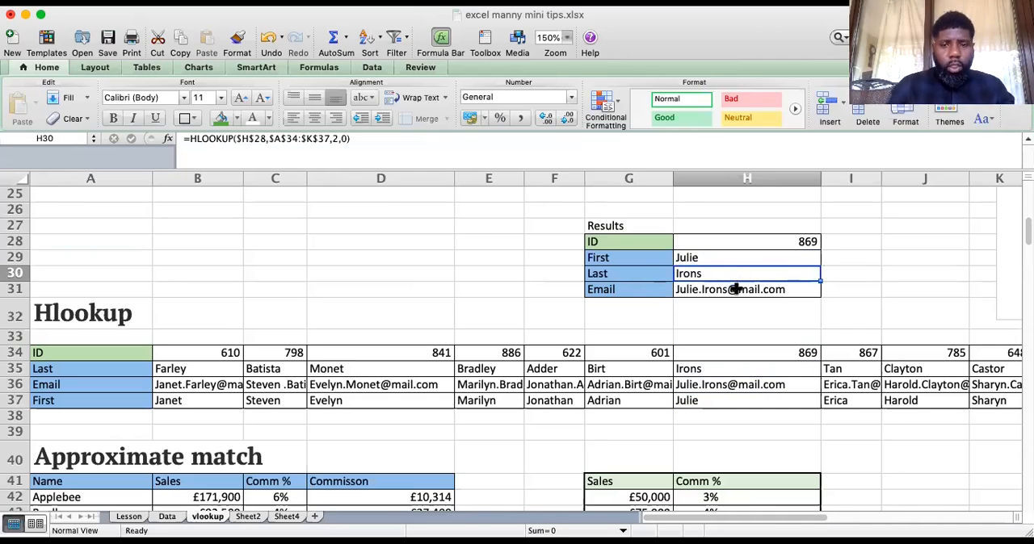
{"action": "left_click", "coordinate": [735, 289]}
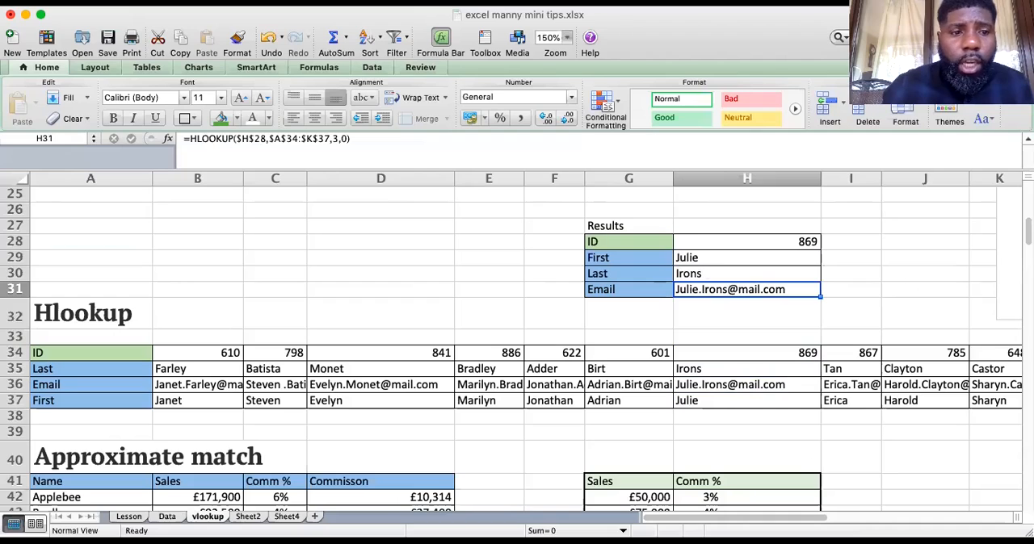
{"action": "left_click", "coordinate": [18, 352]}
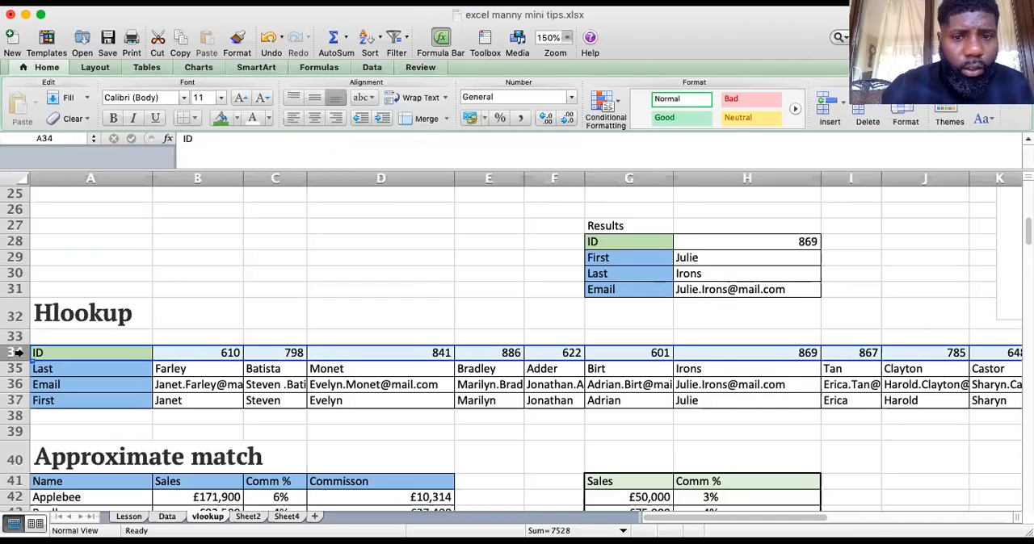
Clear the ID, First, Last and Email cells H28:H31 of the Results table
{"action": "left_click", "coordinate": [780, 244]}
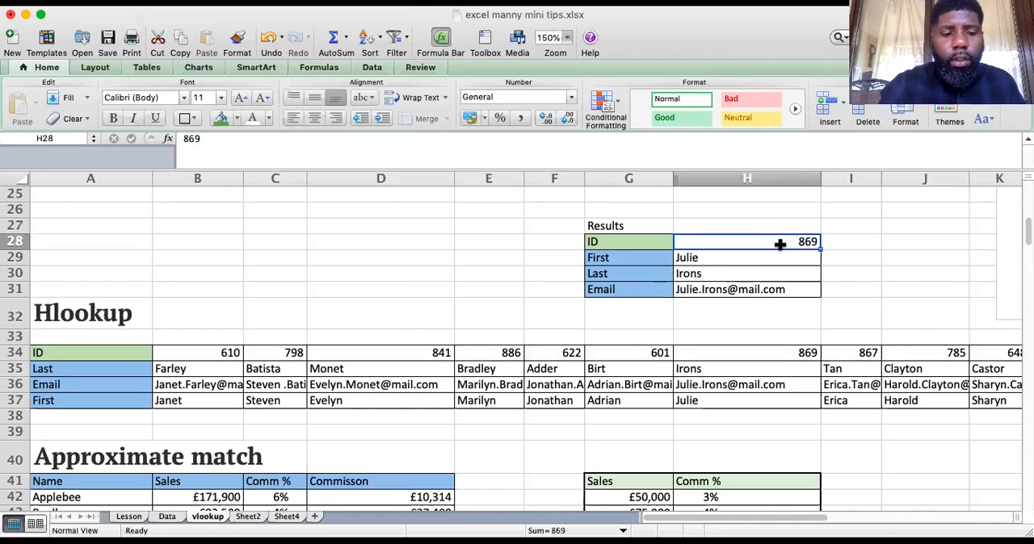
{"action": "key", "text": "Delete"}
{"action": "key", "text": "Down"}
{"action": "key", "text": "Delete"}
{"action": "key", "text": "Down"}
{"action": "key", "text": "BackSpace"}
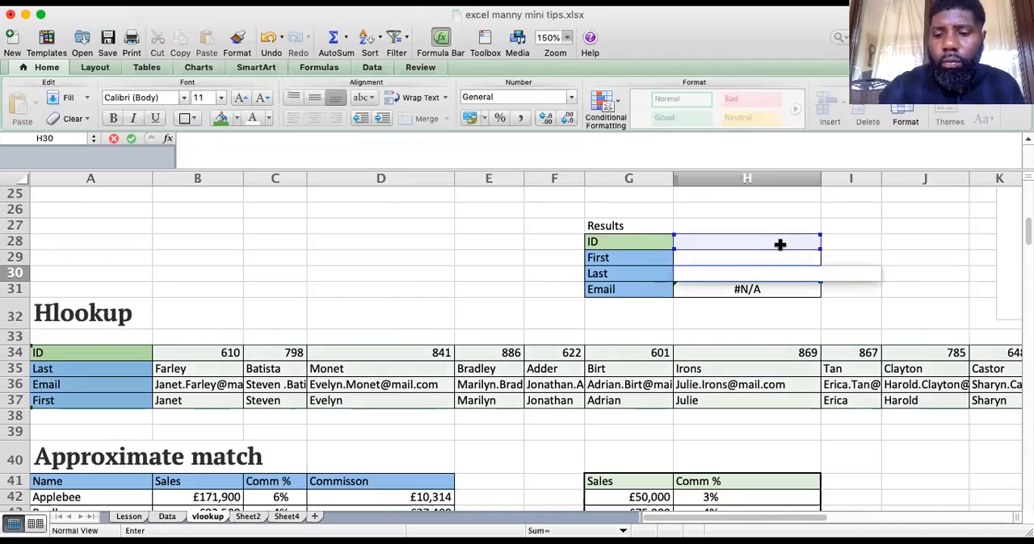
{"action": "key", "text": "Return"}
{"action": "key", "text": "Delete"}
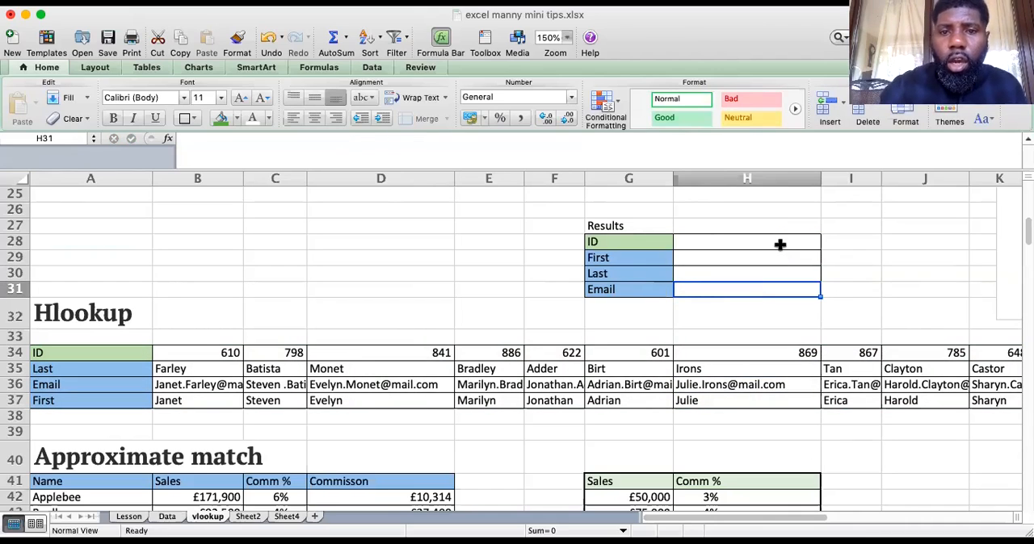
Enter the first name from column C of the Hlookup table into the First cell H29
{"action": "left_click", "coordinate": [698, 240]}
{"action": "left_click", "coordinate": [699, 256]}
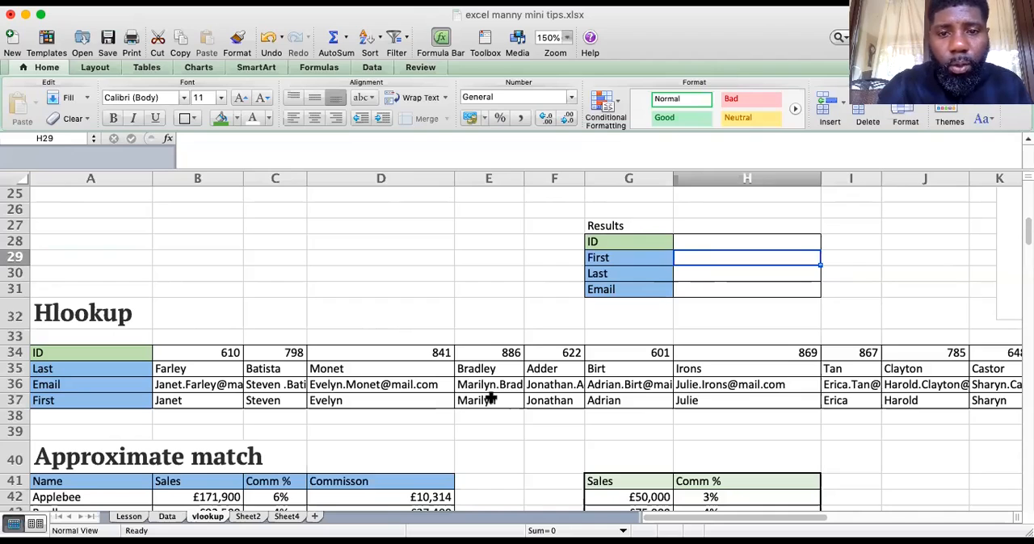
{"action": "type", "text": "Ste"}
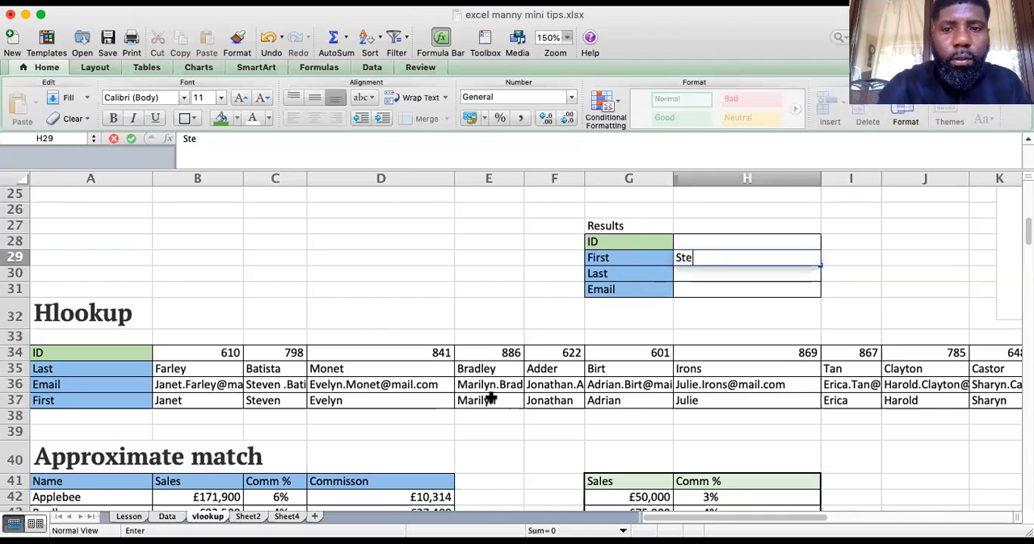
{"action": "type", "text": "ven"}
{"action": "key", "text": "Return"}
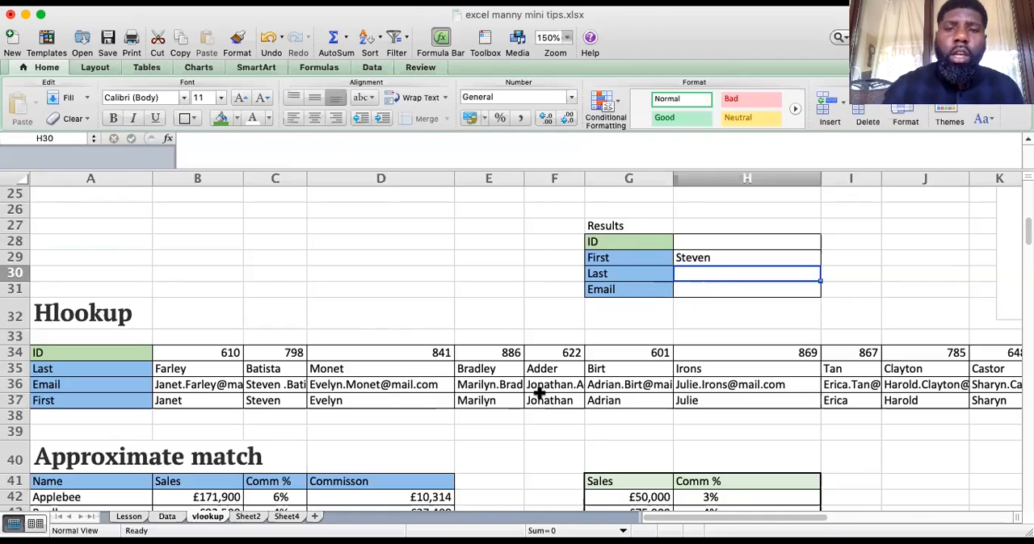
Examine the position of the First row 37 in the Hlookup table relative to the lookup value in H29
{"action": "left_click", "coordinate": [46, 398]}
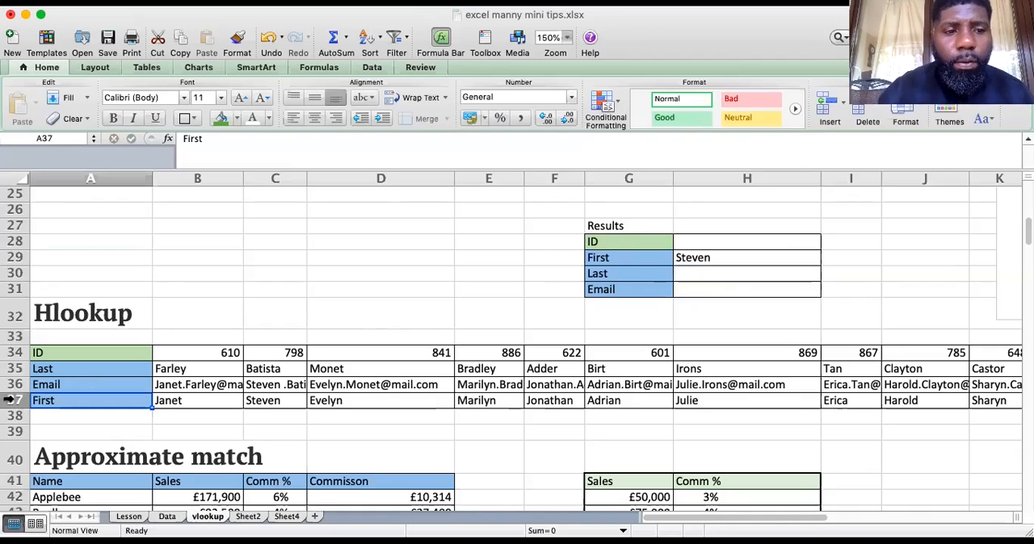
{"action": "left_click", "coordinate": [14, 399]}
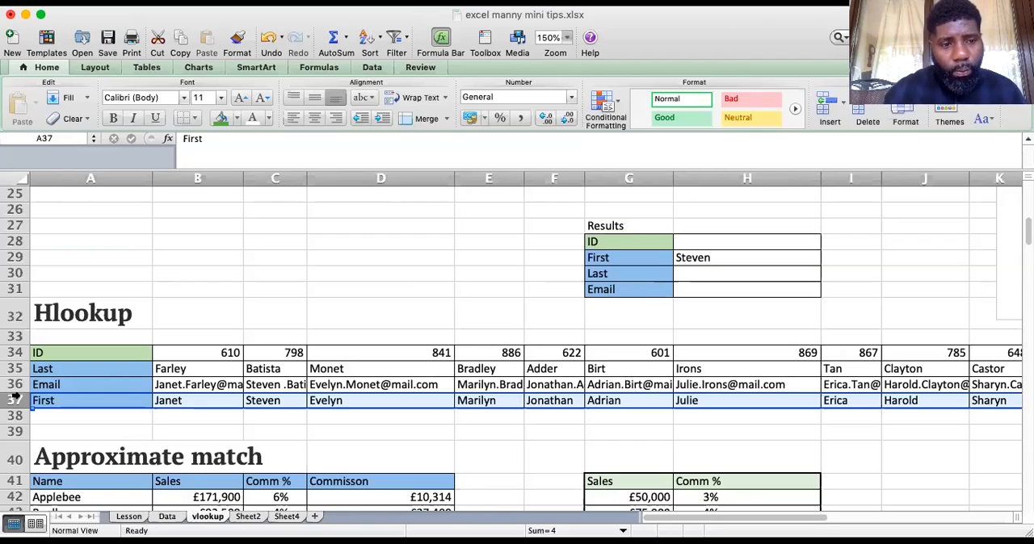
{"action": "left_click", "coordinate": [87, 406]}
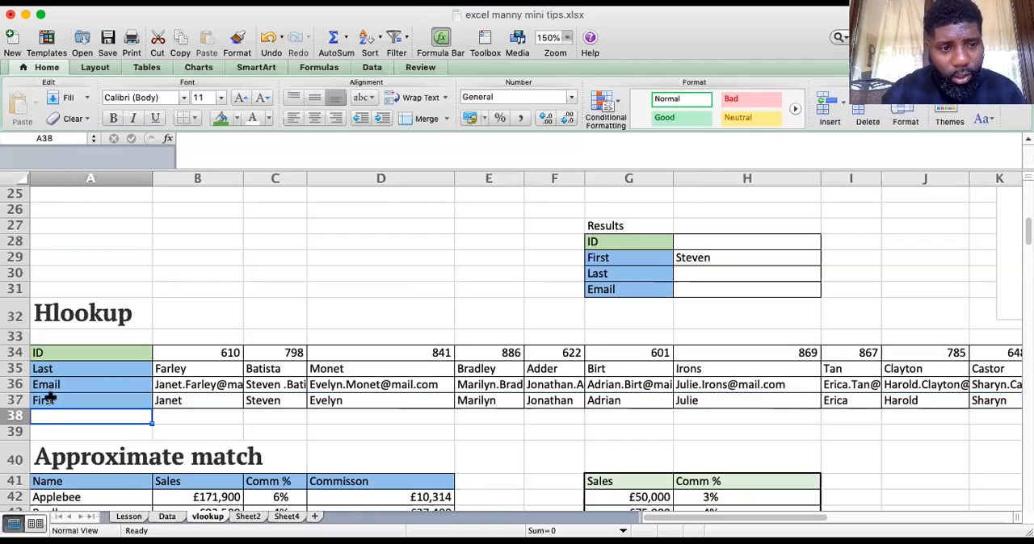
{"action": "left_click", "coordinate": [10, 402]}
{"action": "left_click", "coordinate": [768, 261]}
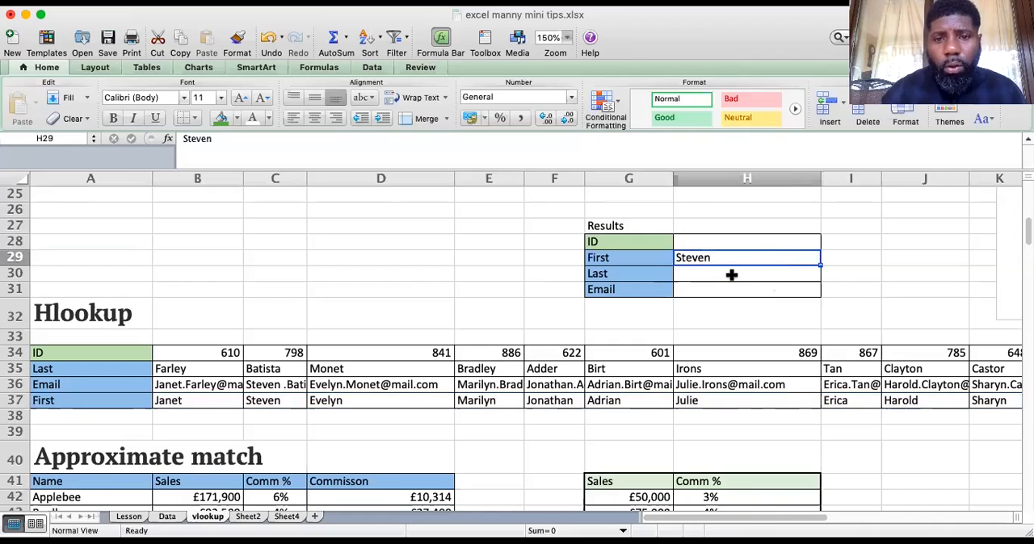
{"action": "left_click", "coordinate": [731, 275]}
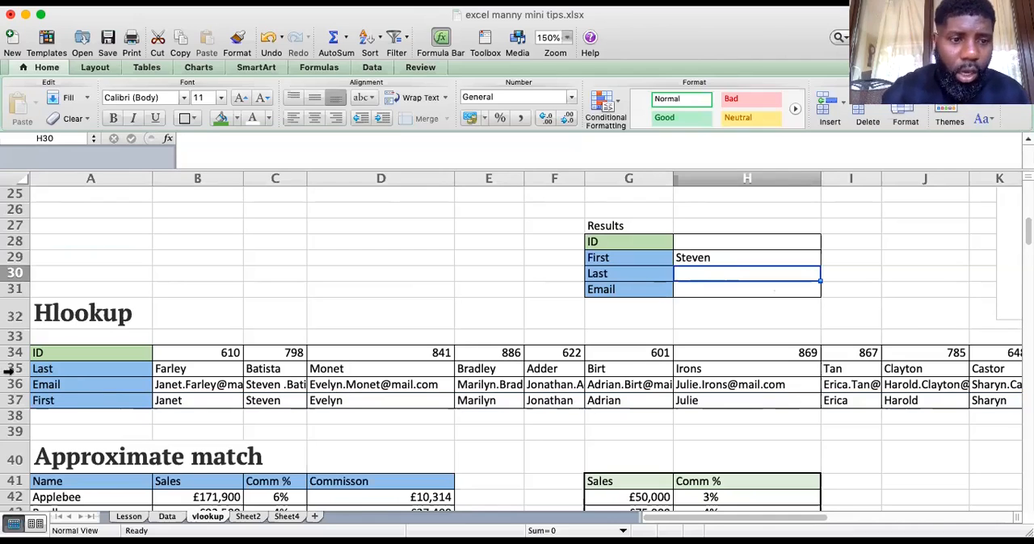
Insert three blank rows at rows 39 to 41, above the Approximate match heading
{"action": "left_click_drag", "start_coordinate": [17, 348], "coordinate": [16, 400]}
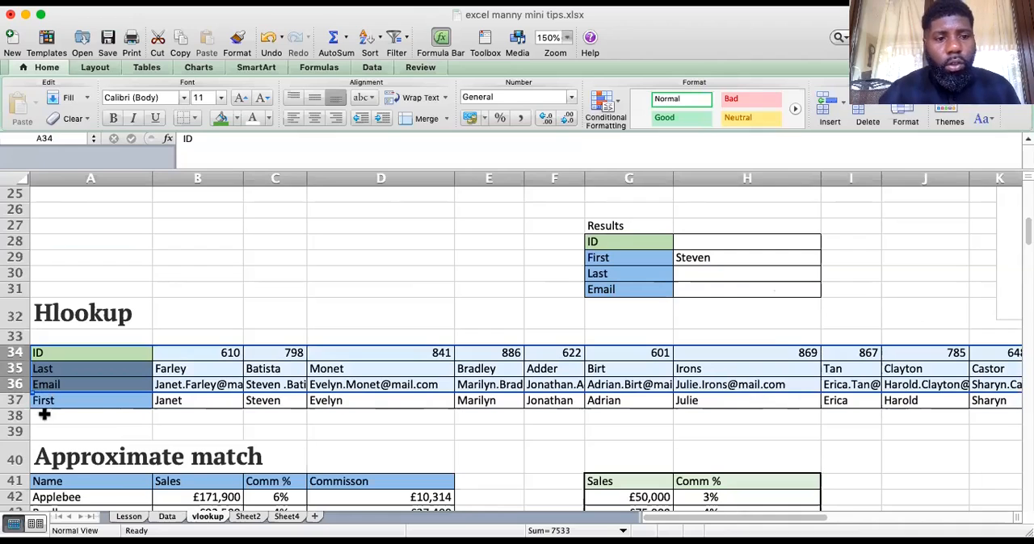
{"action": "left_click_drag", "start_coordinate": [16, 431], "coordinate": [13, 481]}
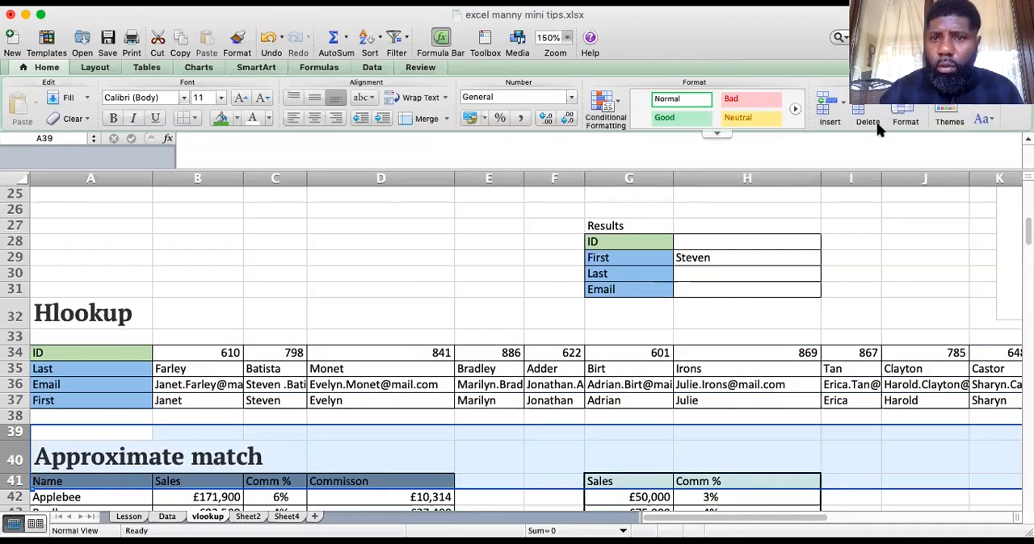
{"action": "left_click", "coordinate": [816, 103]}
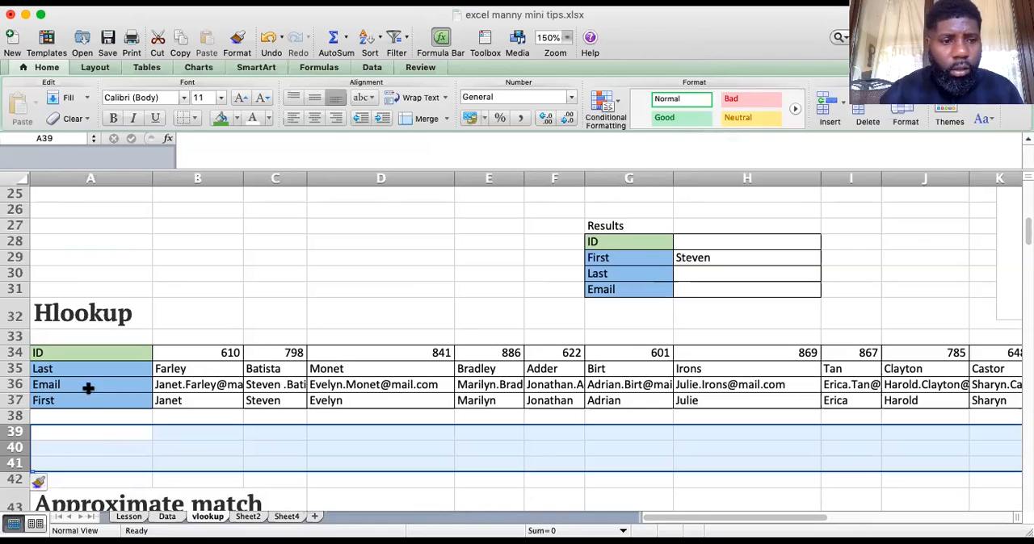
Move the ID, Last and Email rows 34 to 36 below the First row, into rows 38 to 40
{"action": "left_click", "coordinate": [20, 354]}
{"action": "left_click_drag", "start_coordinate": [19, 365], "coordinate": [19, 385]}
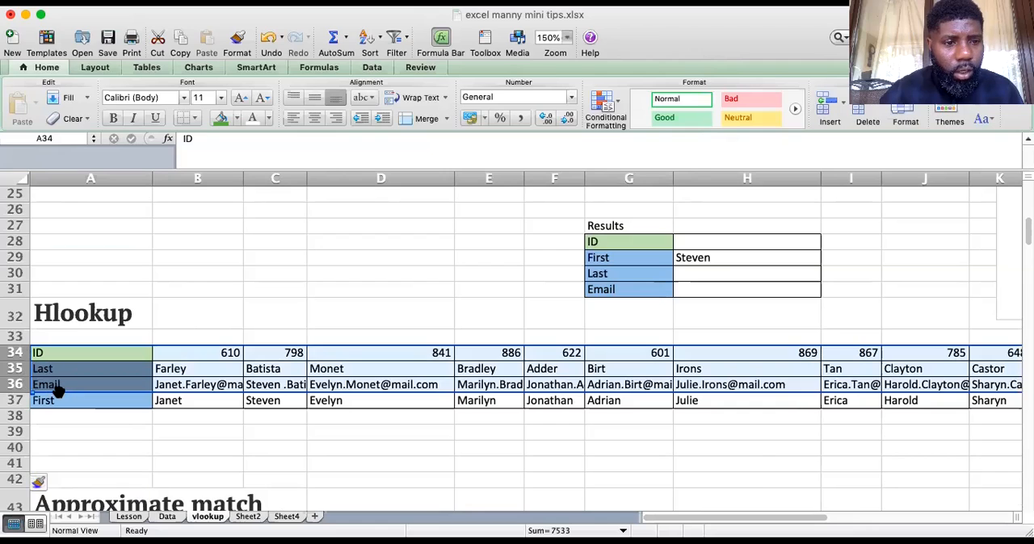
{"action": "left_click_drag", "start_coordinate": [58, 391], "coordinate": [59, 452]}
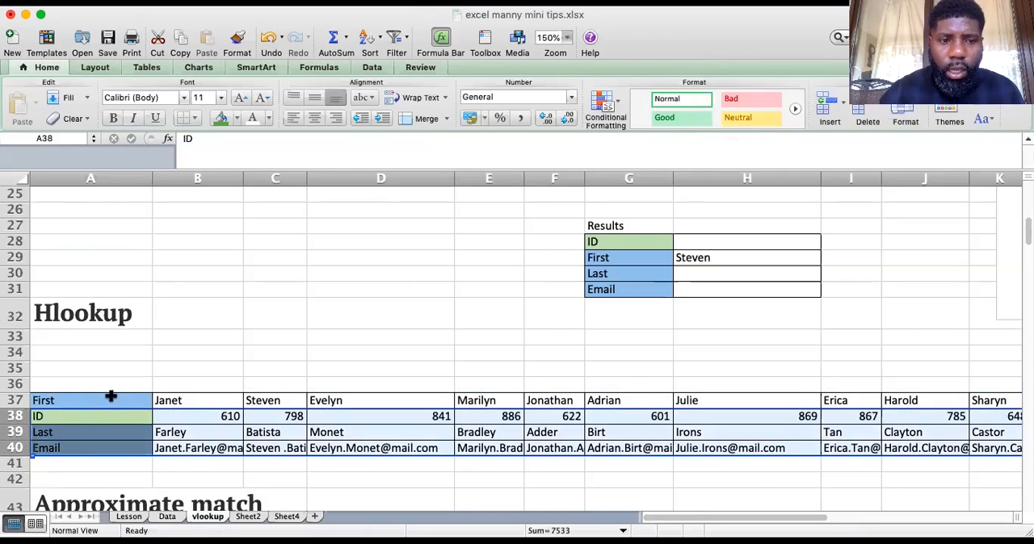
Delete the blank rows 34 to 36 above the First row of the Hlookup table
{"action": "left_click_drag", "start_coordinate": [25, 385], "coordinate": [24, 352]}
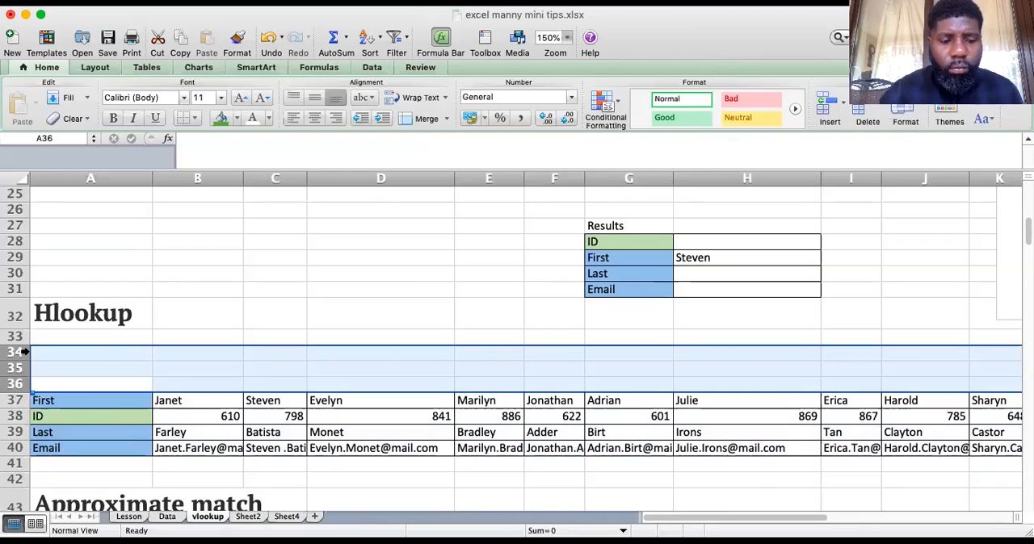
{"action": "key", "text": "super+minus"}
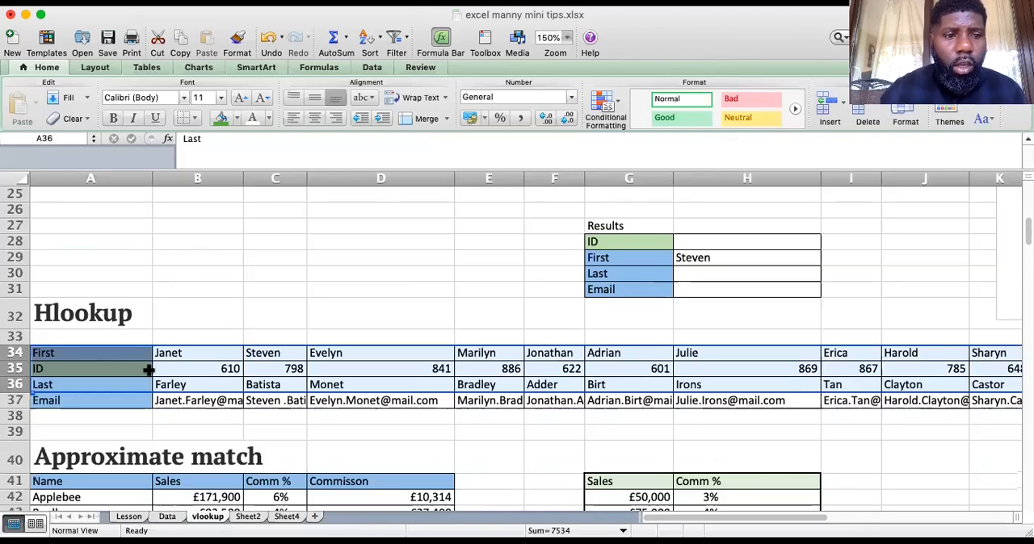
{"action": "left_click", "coordinate": [123, 373]}
{"action": "left_click_drag", "start_coordinate": [150, 397], "coordinate": [156, 397]}
{"action": "left_click", "coordinate": [103, 369]}
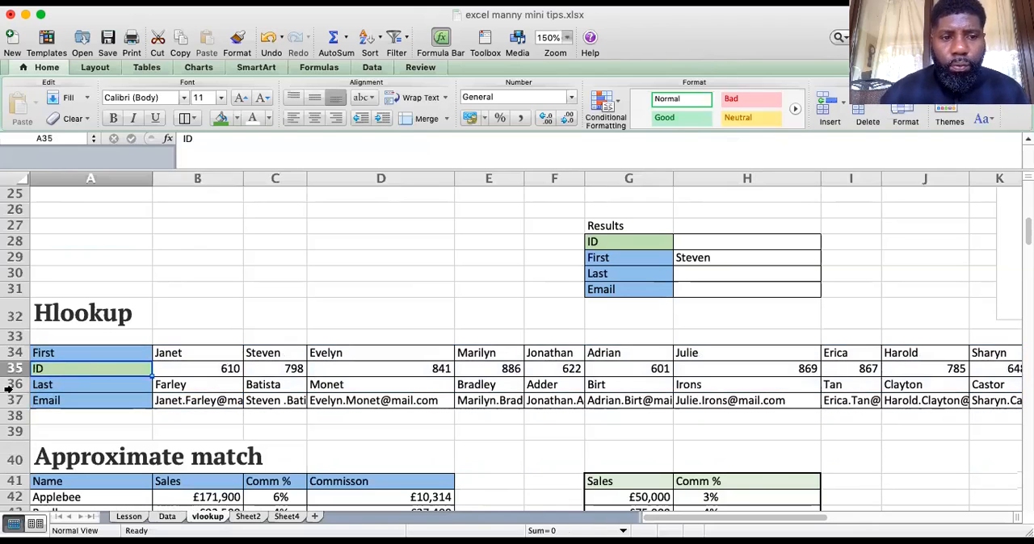
Start an HLOOKUP formula in the Results table's Last cell H30 with $H$29 as the absolute lookup value
{"action": "left_click", "coordinate": [698, 272]}
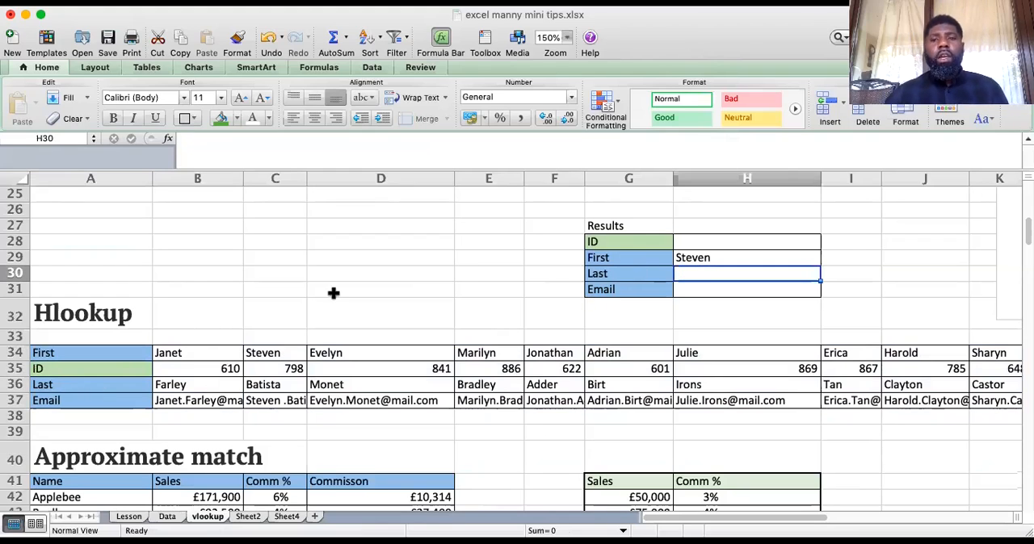
{"action": "type", "text": "="}
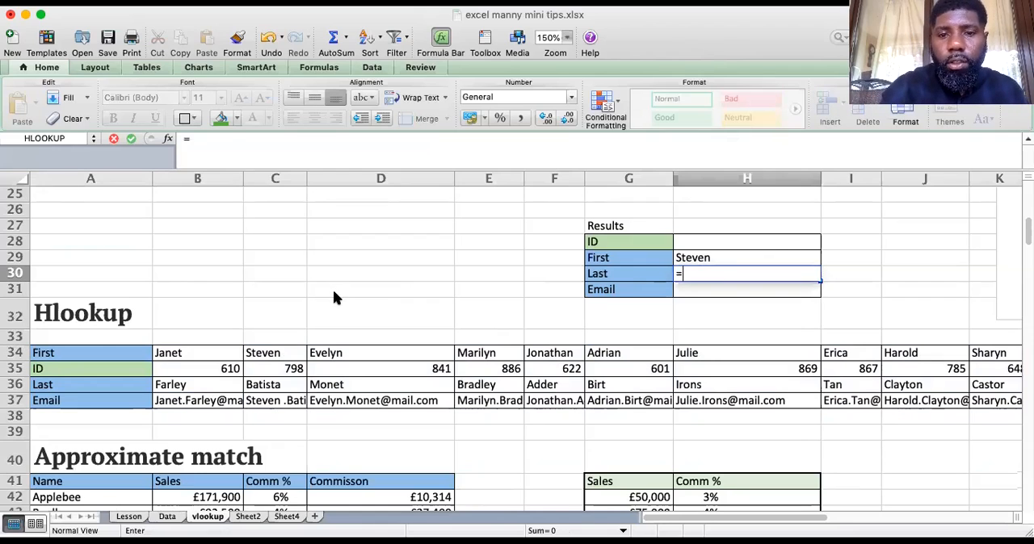
{"action": "type", "text": "h"}
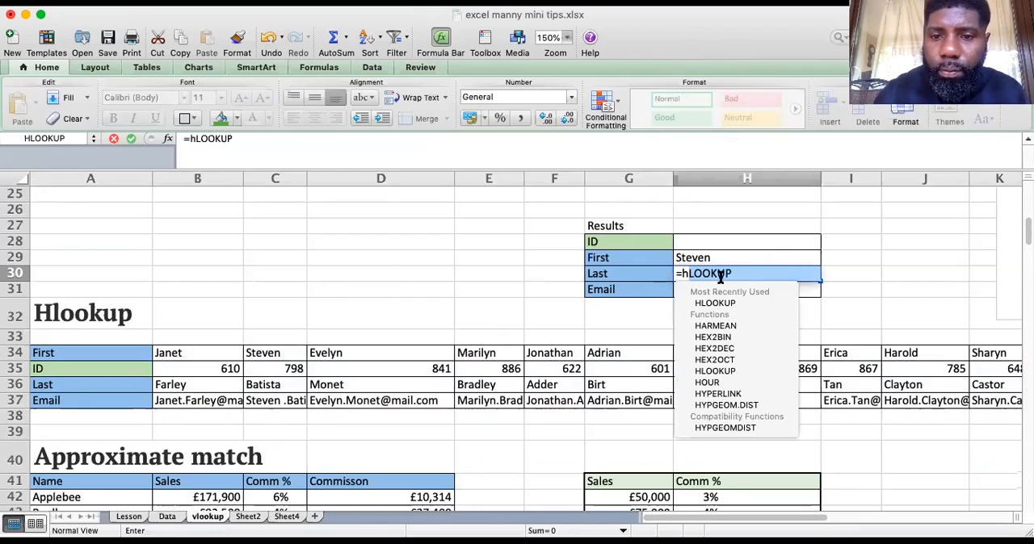
{"action": "double_click", "coordinate": [715, 302]}
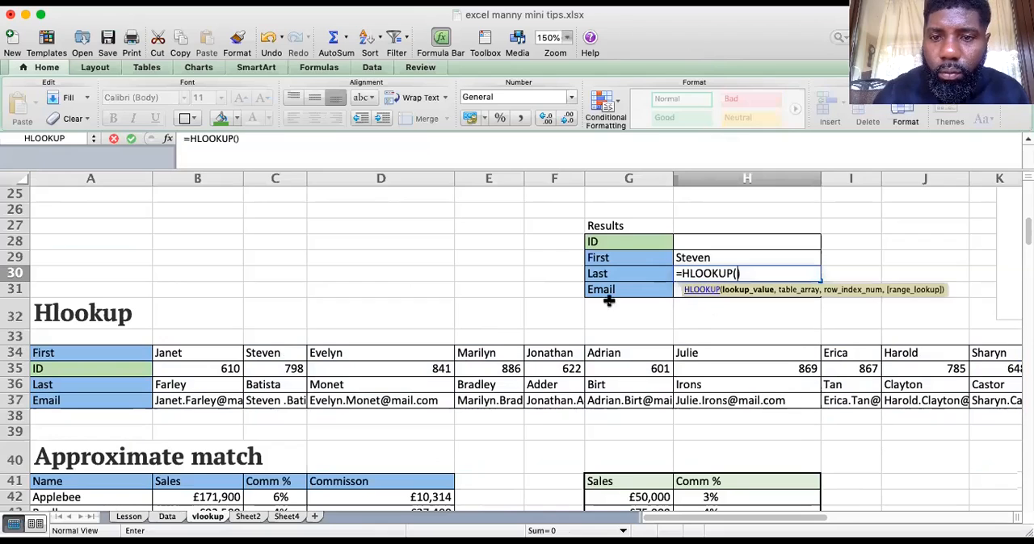
{"action": "left_click", "coordinate": [709, 258]}
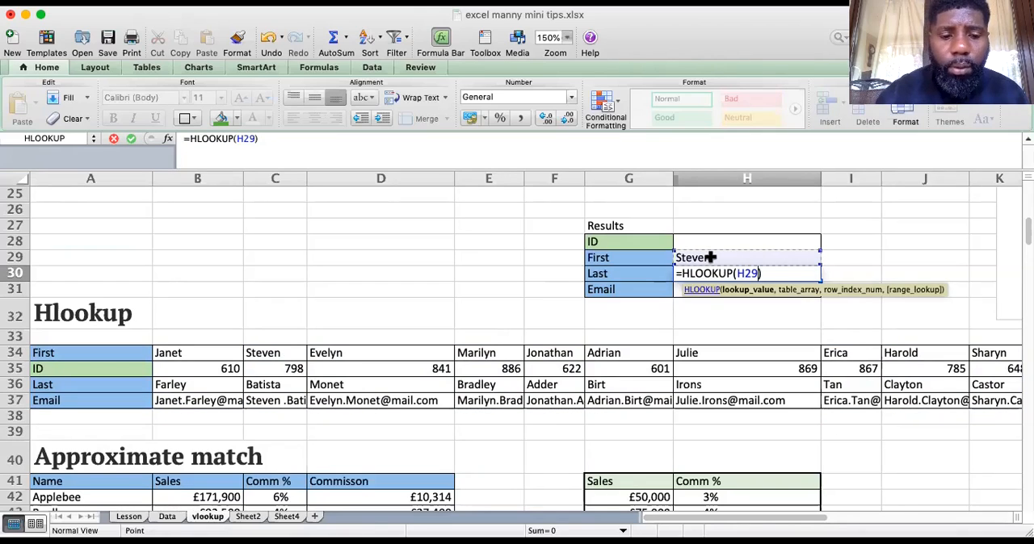
{"action": "key", "text": "super+t"}
{"action": "type", "text": ","}
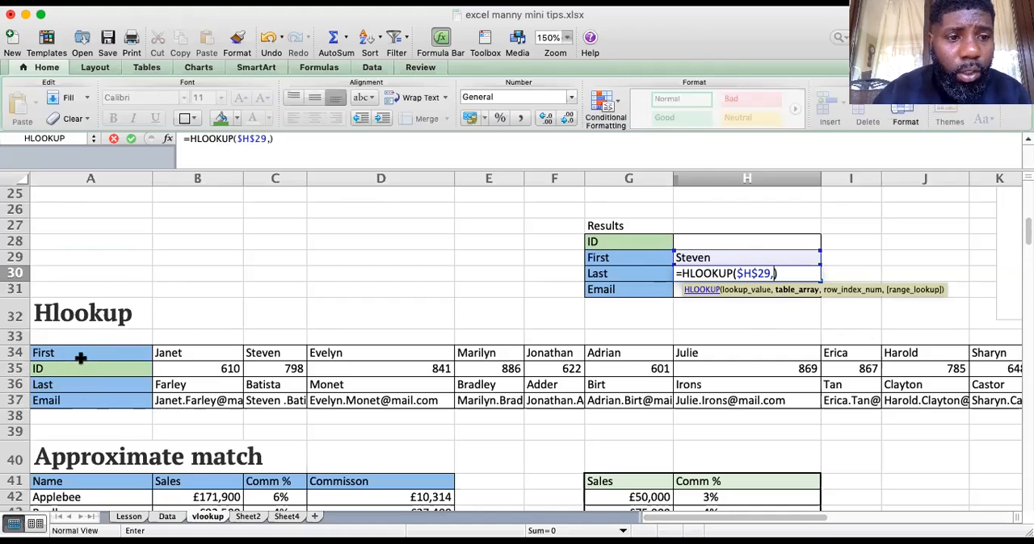
Add the Hlookup table as the formula's table array, using the absolute range $A$34:$K$37
{"action": "left_click_drag", "start_coordinate": [87, 352], "coordinate": [733, 402]}
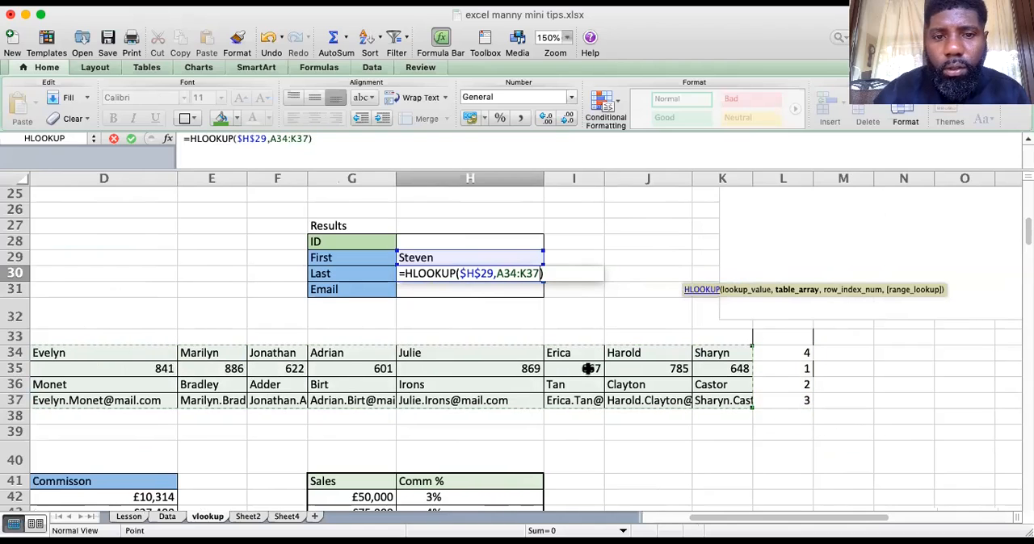
{"action": "left_click_drag", "start_coordinate": [540, 274], "coordinate": [495, 274]}
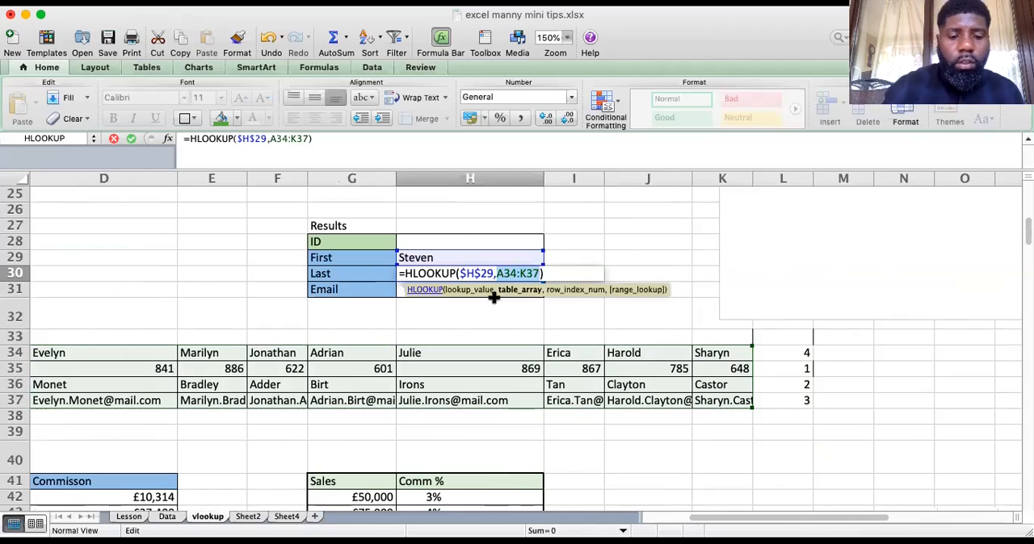
{"action": "key", "text": "super+t"}
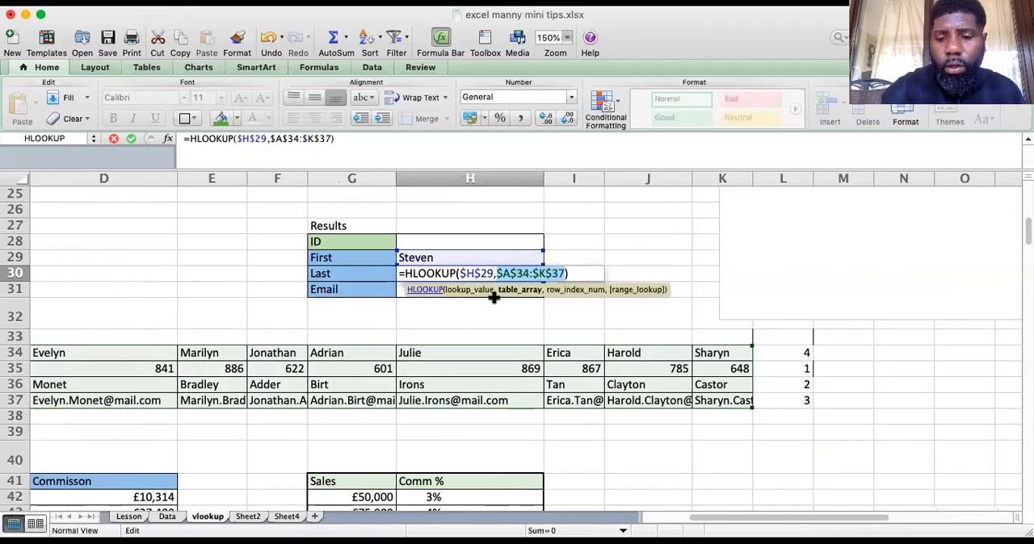
{"action": "left_click", "coordinate": [554, 276]}
{"action": "type", "text": ","}
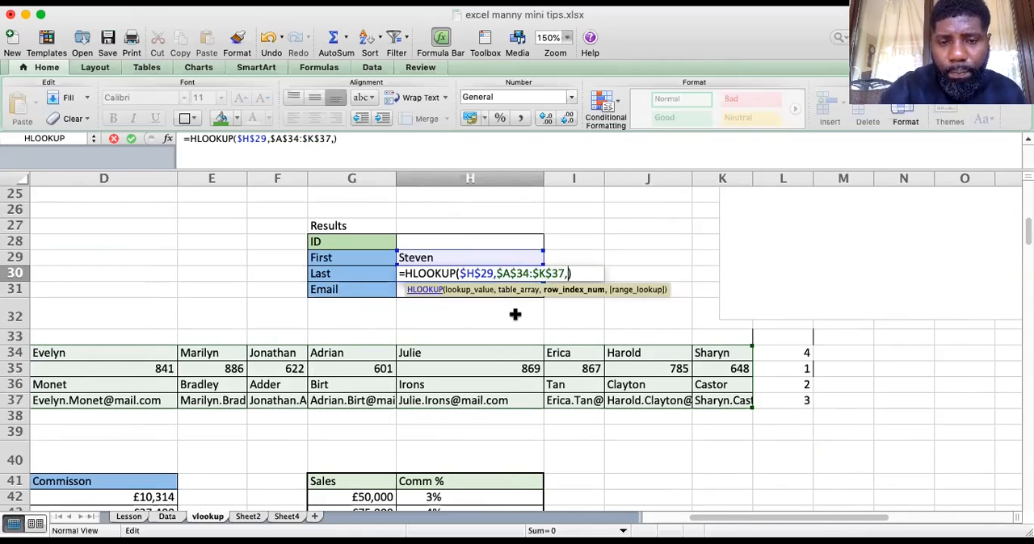
Complete the H30 formula with row index 3 and range lookup 0 for an exact match
{"action": "scroll", "coordinate": [514, 314], "scroll_direction": "left", "scroll_amount": 5}
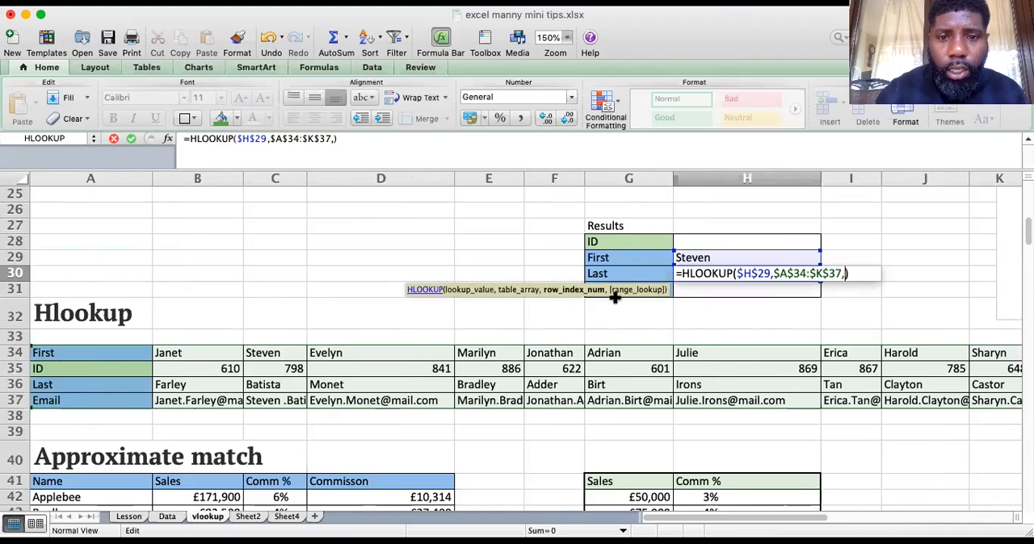
{"action": "type", "text": "3"}
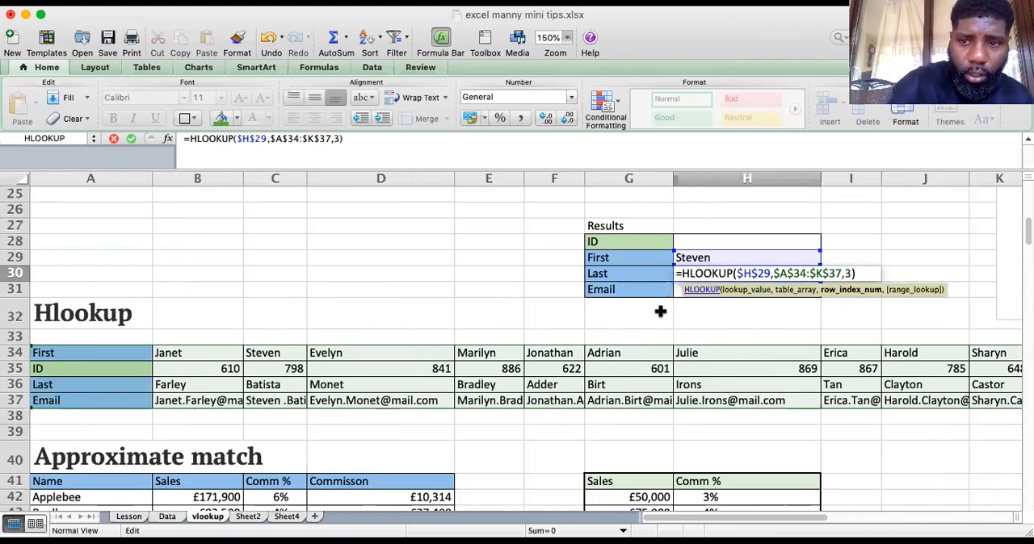
{"action": "type", "text": ","}
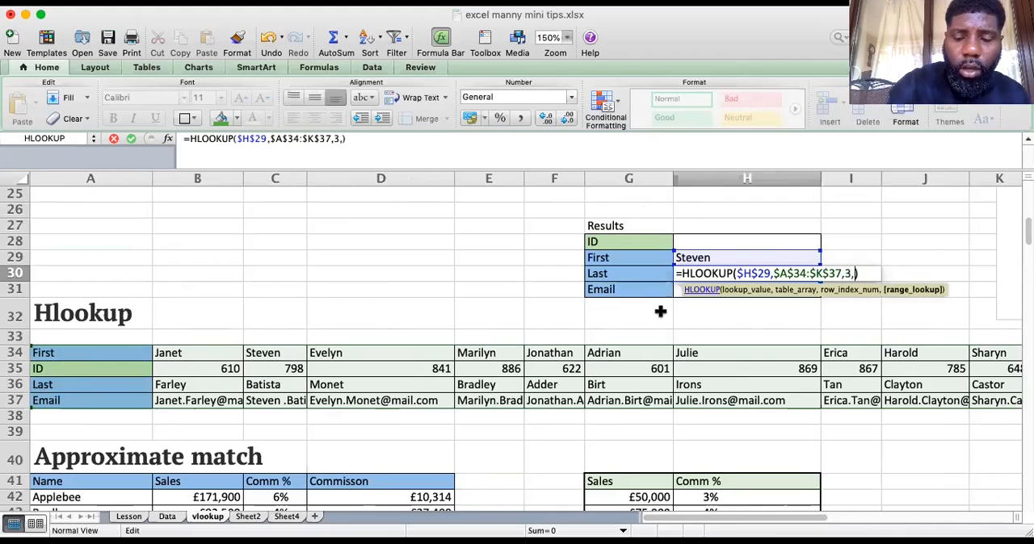
{"action": "type", "text": "0"}
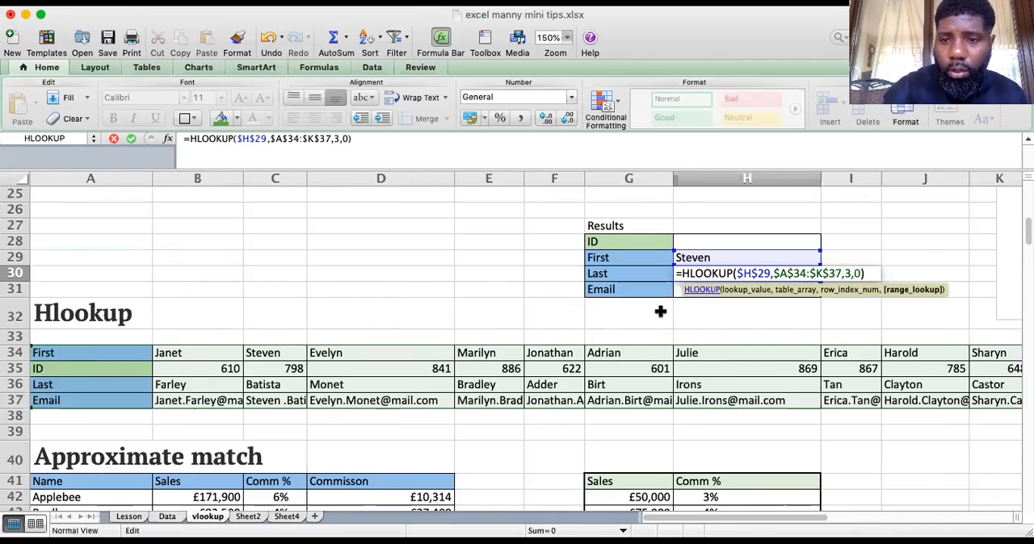
{"action": "key", "text": "Return"}
Fill the Last formula down into the Email cell H31 and change its row index to 4
{"action": "key", "text": "ctrl+d"}
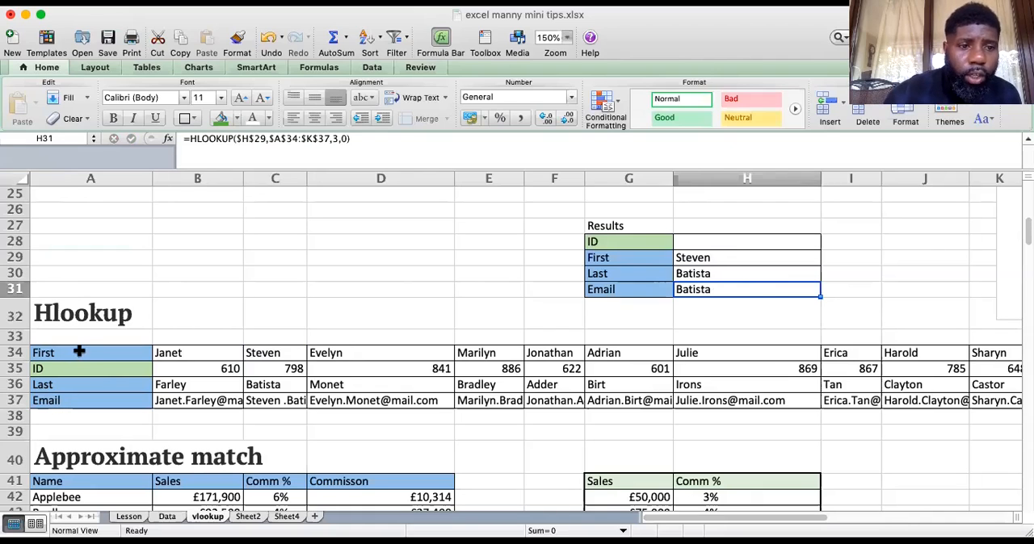
{"action": "left_click", "coordinate": [43, 355]}
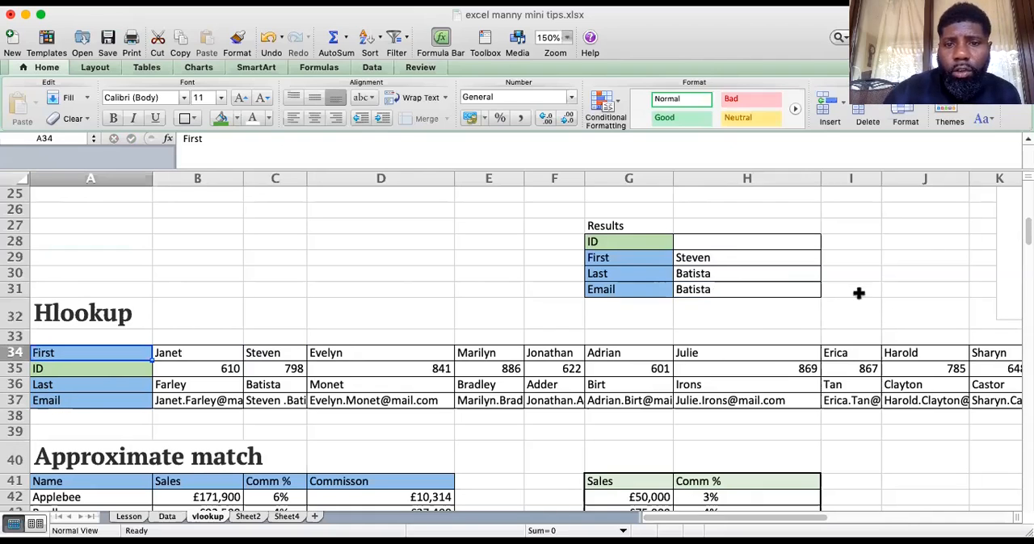
{"action": "left_click", "coordinate": [714, 288]}
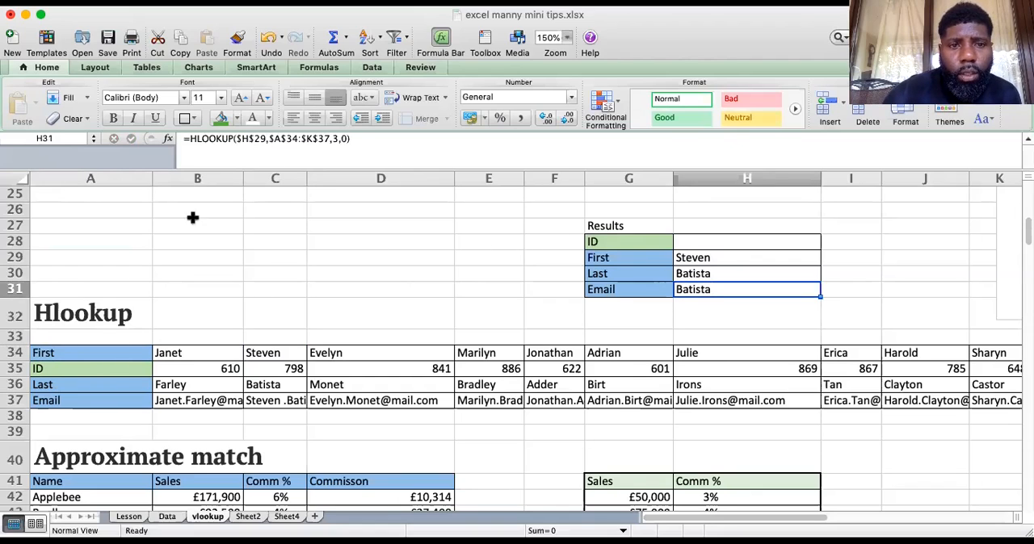
{"action": "left_click", "coordinate": [338, 139]}
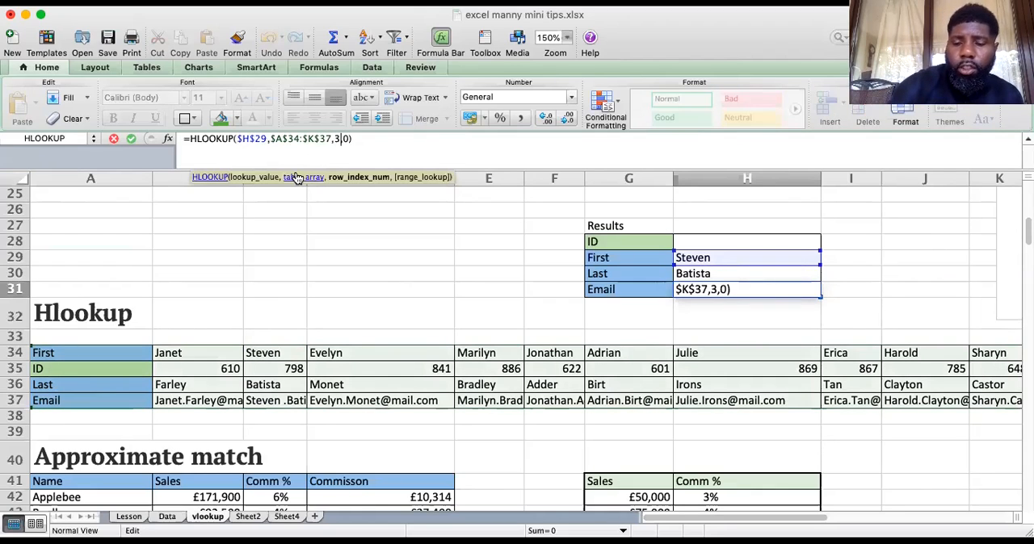
{"action": "key", "text": "BackSpace"}
{"action": "type", "text": "4"}
{"action": "key", "text": "Return"}
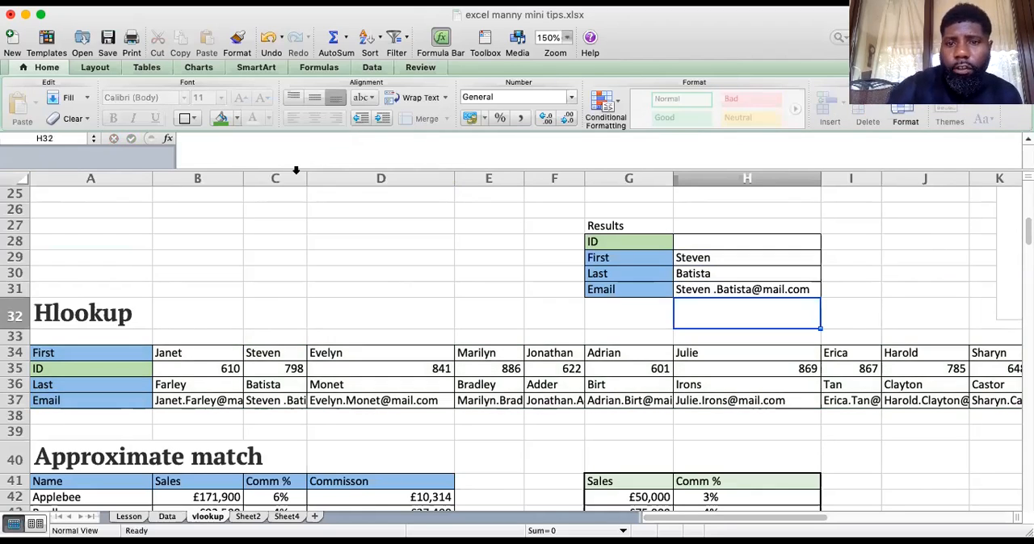
{"action": "left_click", "coordinate": [795, 288]}
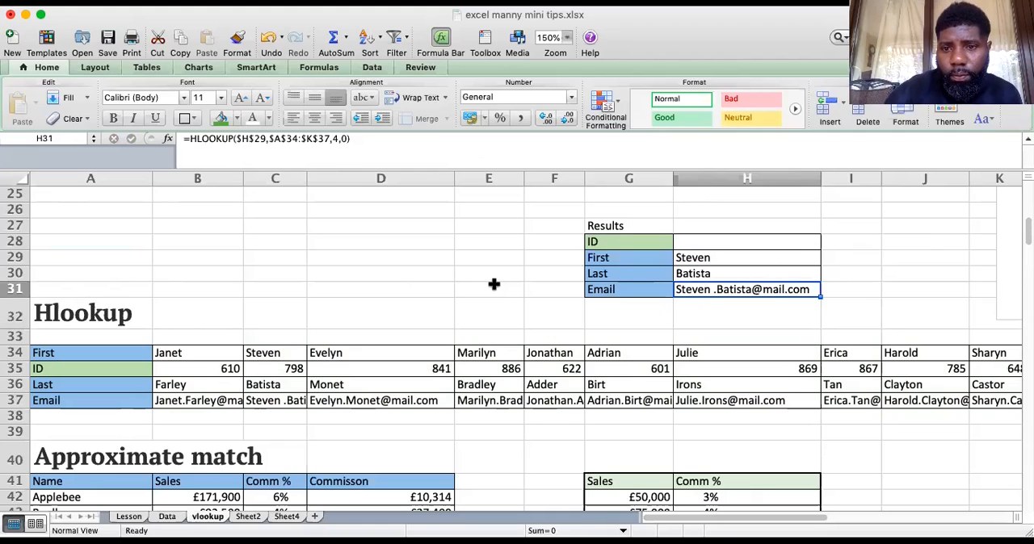
Copy the Email formula from H31 into the ID cell H28 and set its row index to 2
{"action": "left_click", "coordinate": [708, 245]}
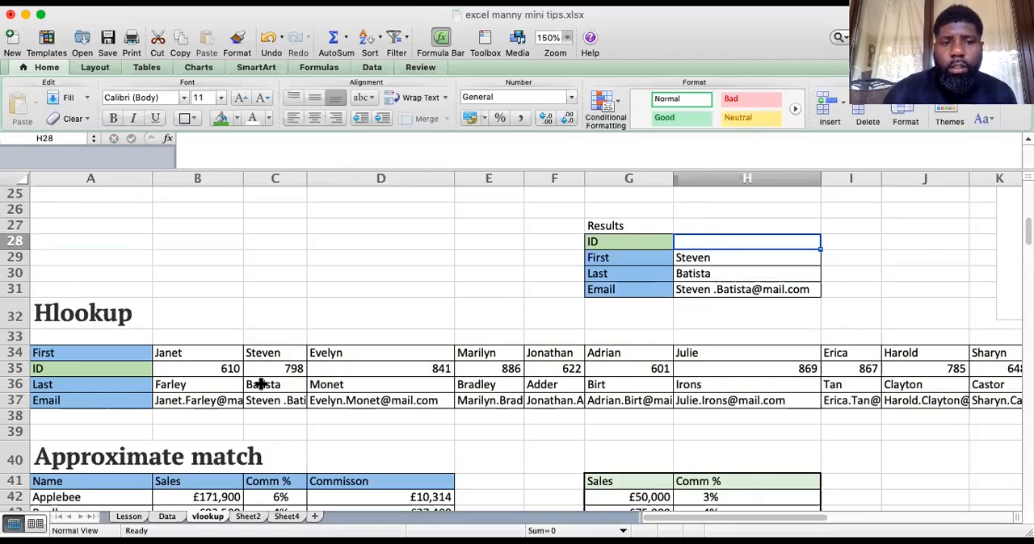
{"action": "left_click", "coordinate": [767, 288]}
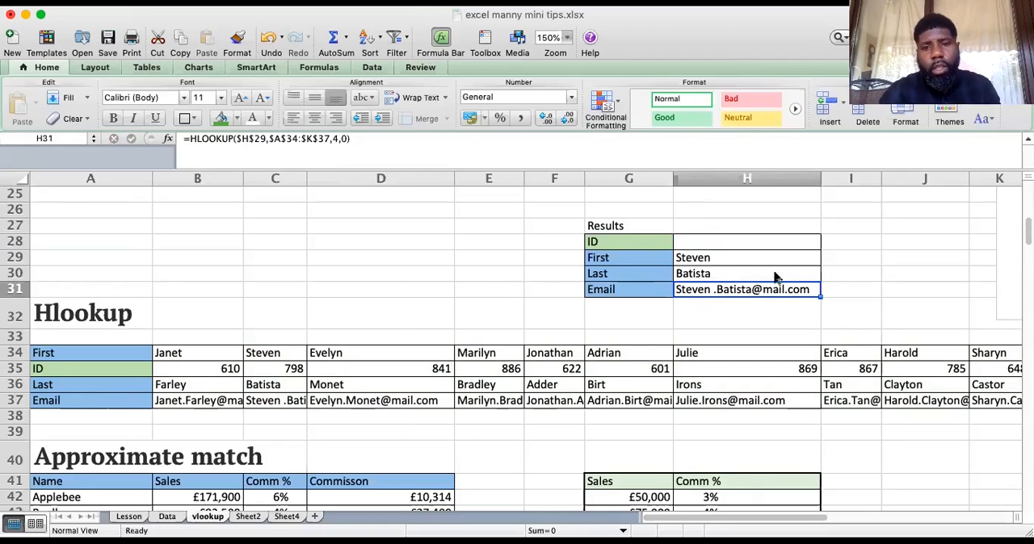
{"action": "key", "text": "super+c"}
{"action": "left_click", "coordinate": [719, 240]}
{"action": "key", "text": "super+v"}
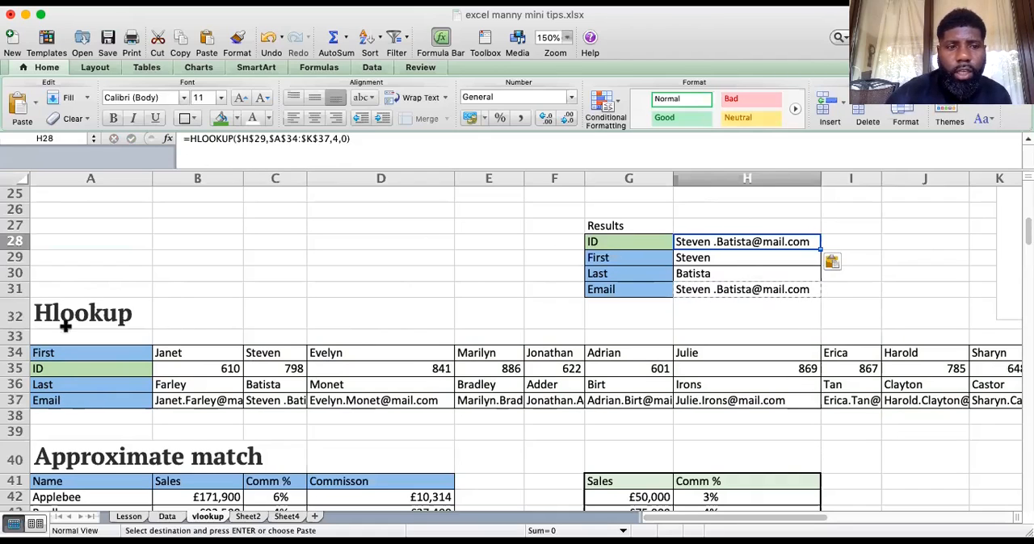
{"action": "left_click", "coordinate": [335, 142]}
{"action": "key", "text": "BackSpace"}
{"action": "type", "text": "2"}
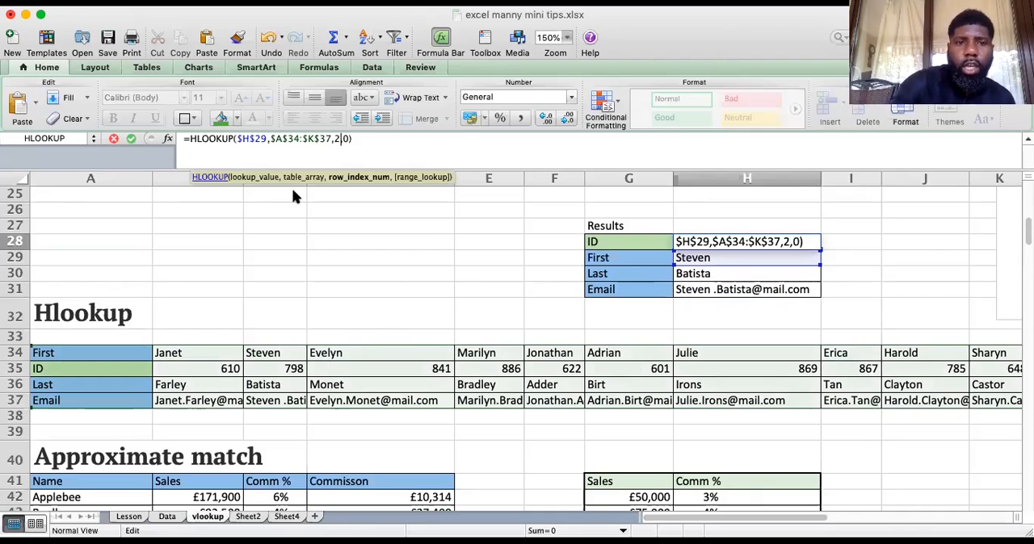
{"action": "key", "text": "Return"}
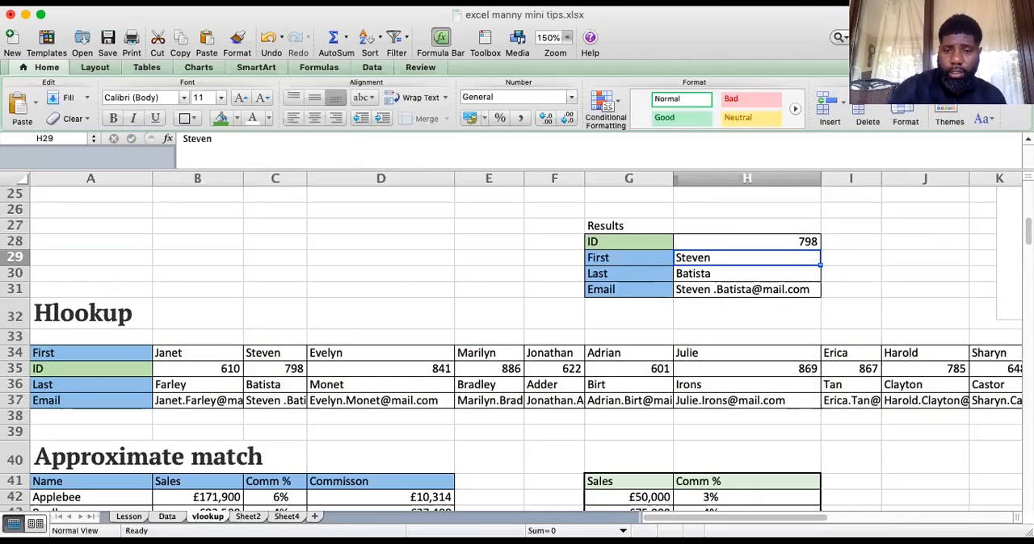
Review the Vlookup section with its indexmatch and Xlookup notes in J4:J5, and the Hlookup and Approximate match sections
{"action": "left_click", "coordinate": [198, 369]}
{"action": "scroll", "coordinate": [198, 369], "scroll_direction": "up", "scroll_amount": 8}
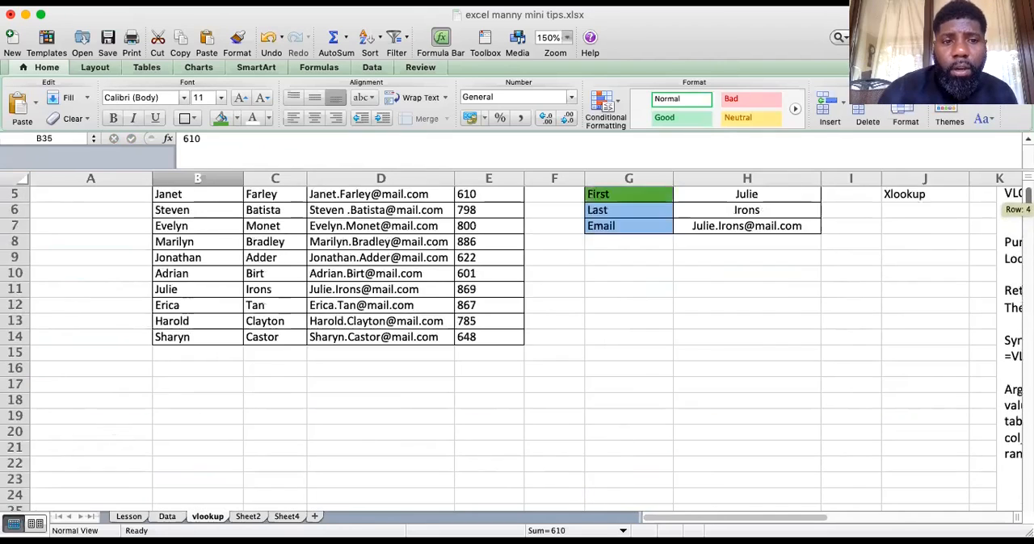
{"action": "scroll", "coordinate": [517, 347], "scroll_direction": "down", "scroll_amount": 6}
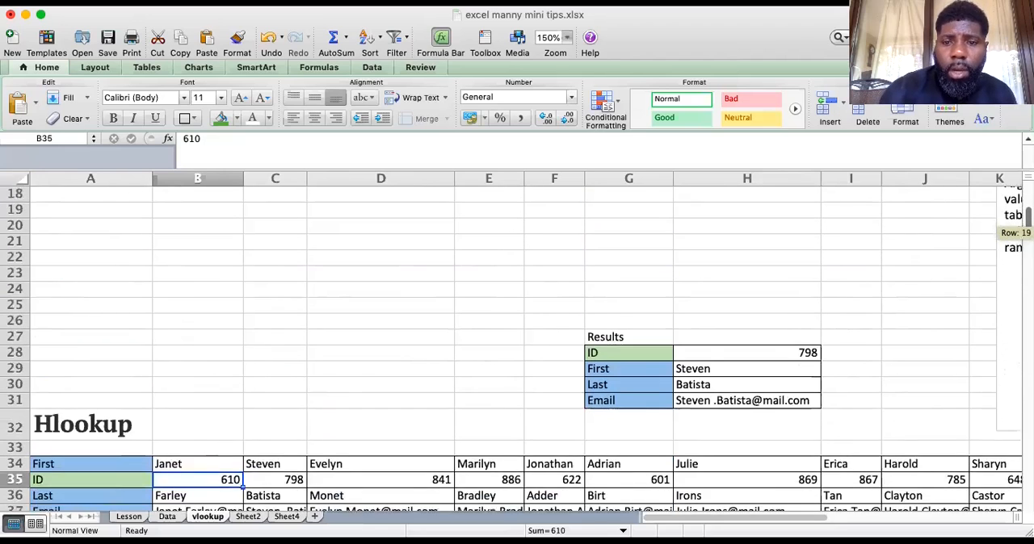
{"action": "scroll", "coordinate": [517, 347], "scroll_direction": "up", "scroll_amount": 5}
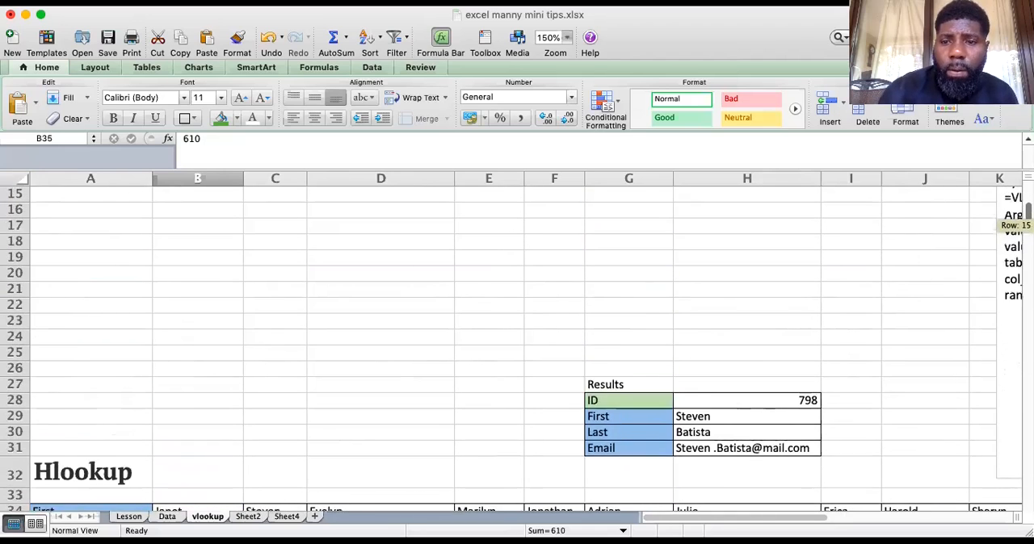
{"action": "scroll", "coordinate": [517, 347], "scroll_direction": "up", "scroll_amount": 2}
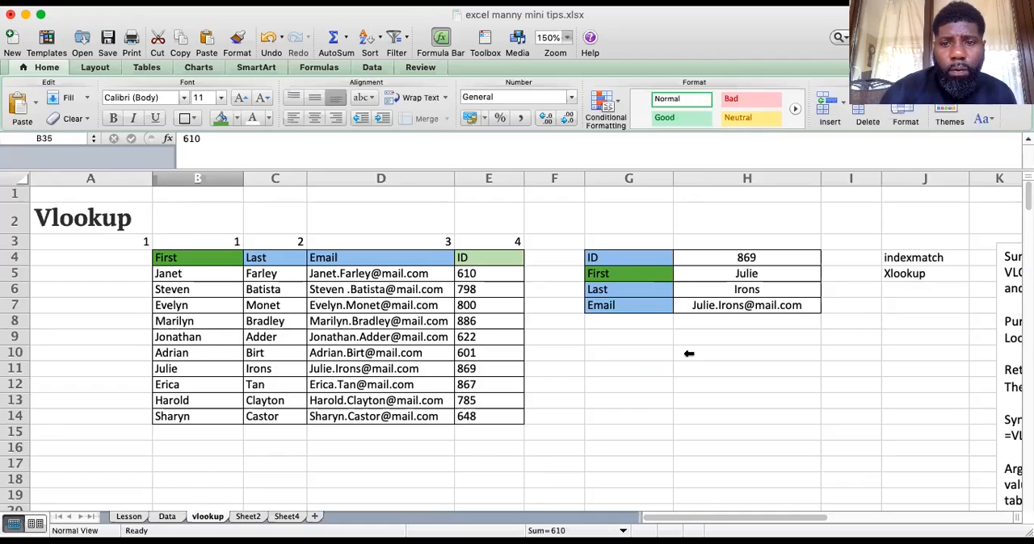
{"action": "left_click", "coordinate": [937, 257]}
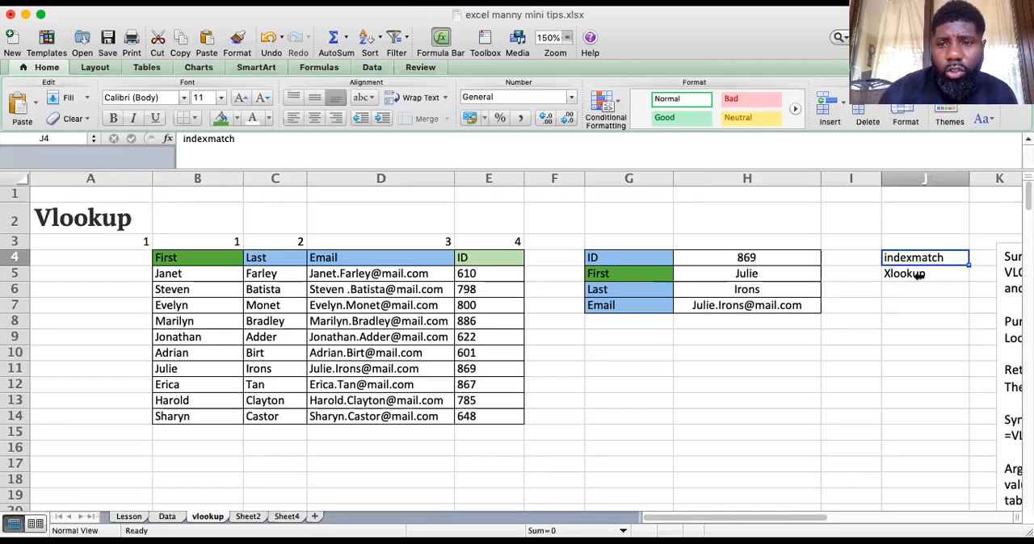
{"action": "left_click", "coordinate": [918, 274]}
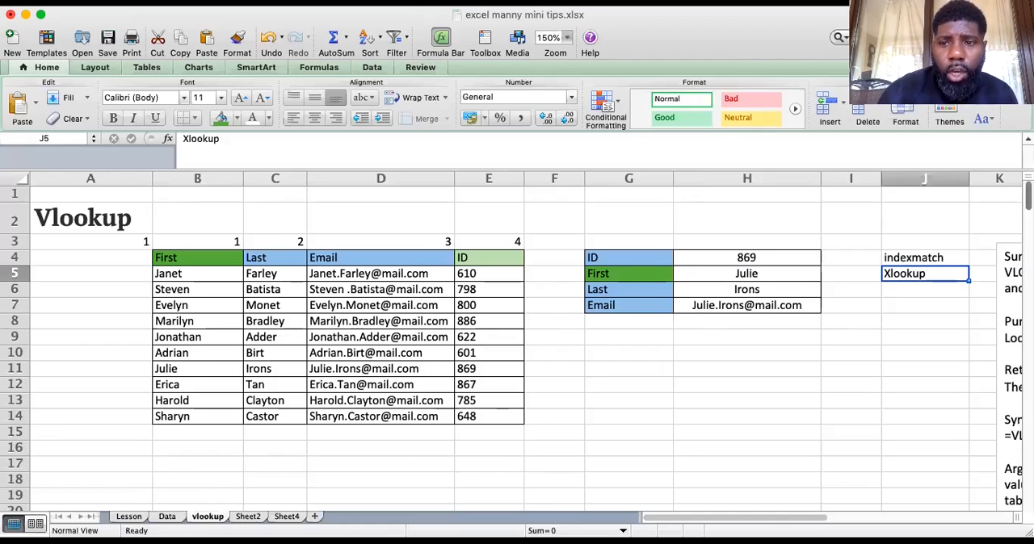
{"action": "scroll", "coordinate": [517, 347], "scroll_direction": "down", "scroll_amount": 2}
{"action": "scroll", "coordinate": [516, 347], "scroll_direction": "down", "scroll_amount": 9}
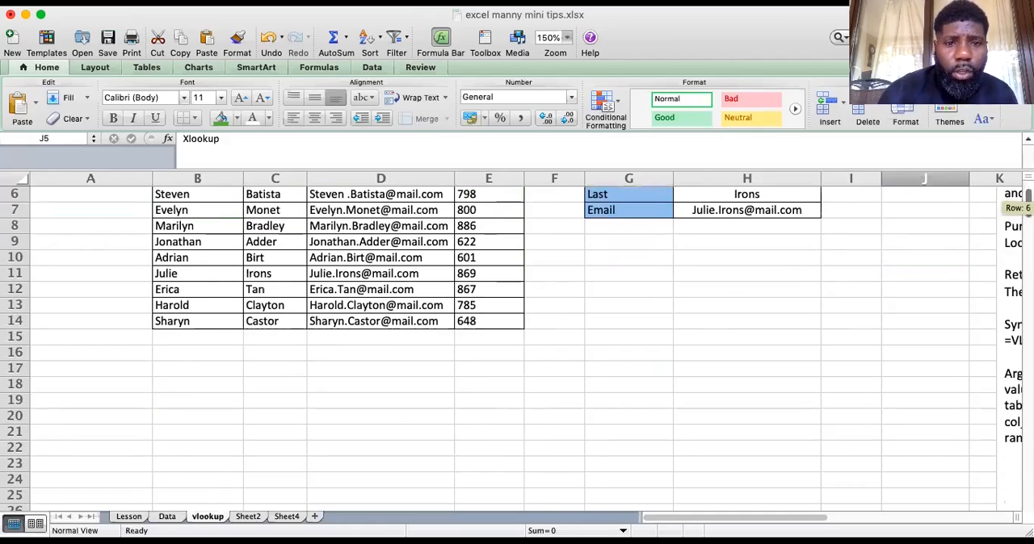
{"action": "scroll", "coordinate": [516, 347], "scroll_direction": "down", "scroll_amount": 18}
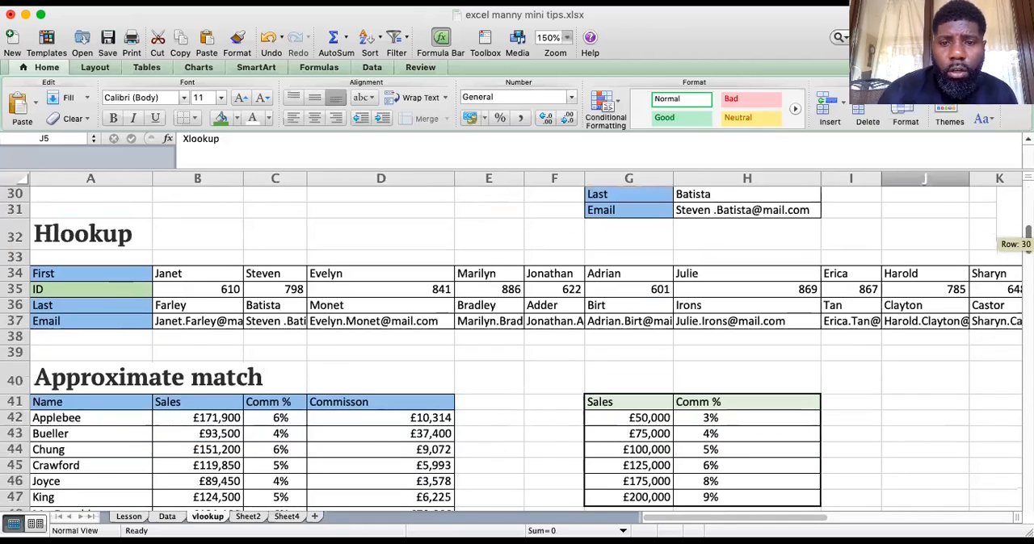
{"action": "scroll", "coordinate": [517, 347], "scroll_direction": "up", "scroll_amount": 2}
{"action": "scroll", "coordinate": [517, 347], "scroll_direction": "up", "scroll_amount": 10}
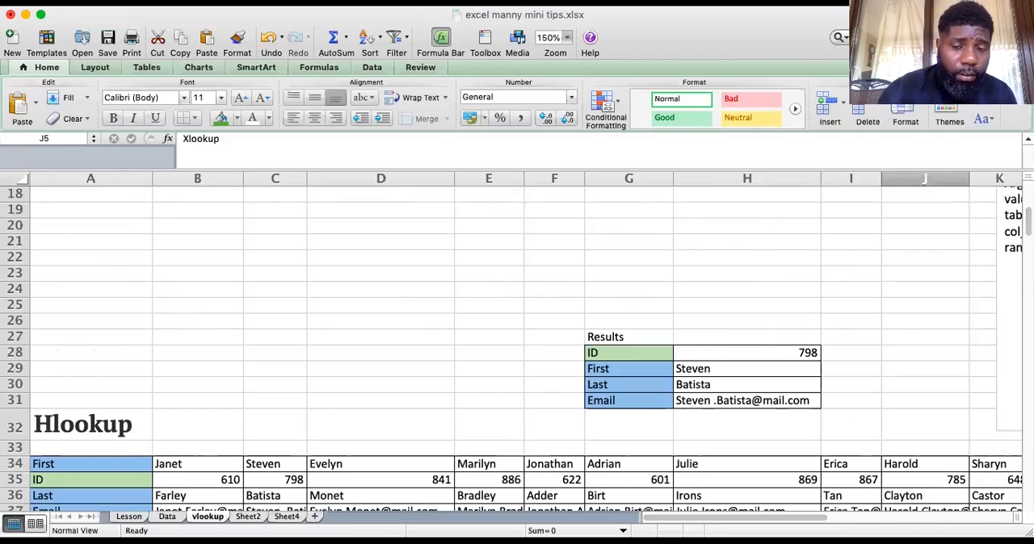
{"action": "left_click_drag", "start_coordinate": [1027, 221], "coordinate": [1028, 242]}
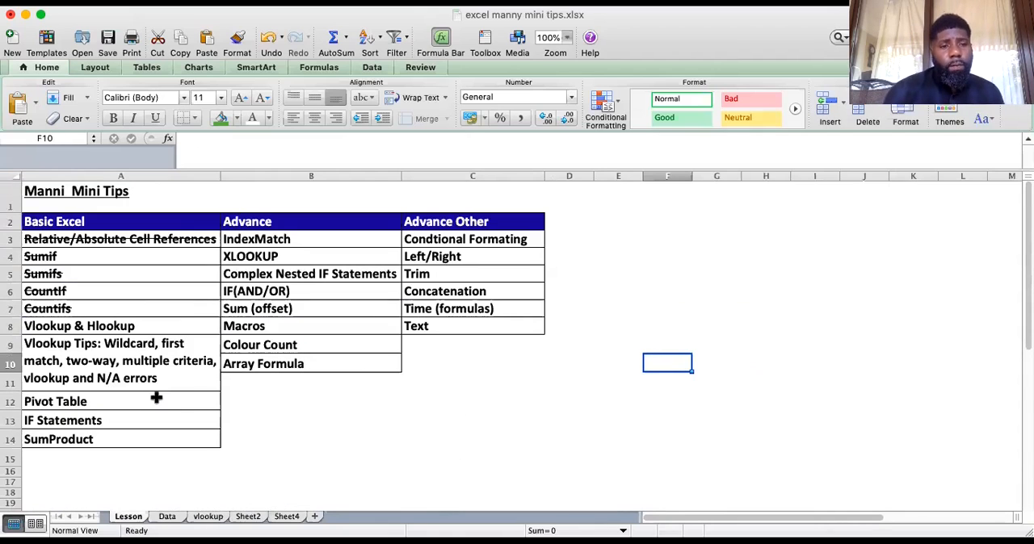
Apply strikethrough to the Vlookup & Hlookup entry in cell A8 of the Lesson sheet
{"action": "left_click", "coordinate": [99, 326]}
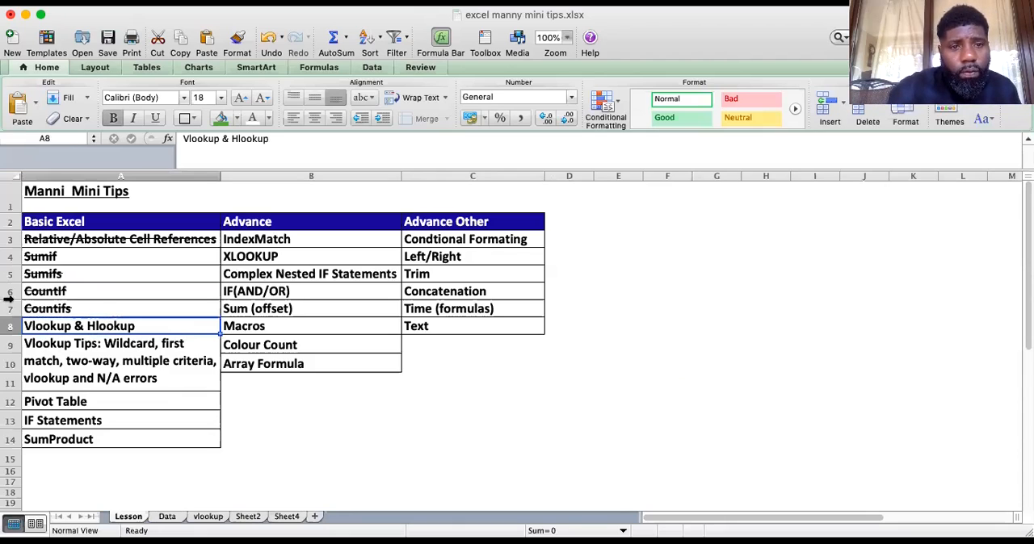
{"action": "left_click", "coordinate": [240, 3]}
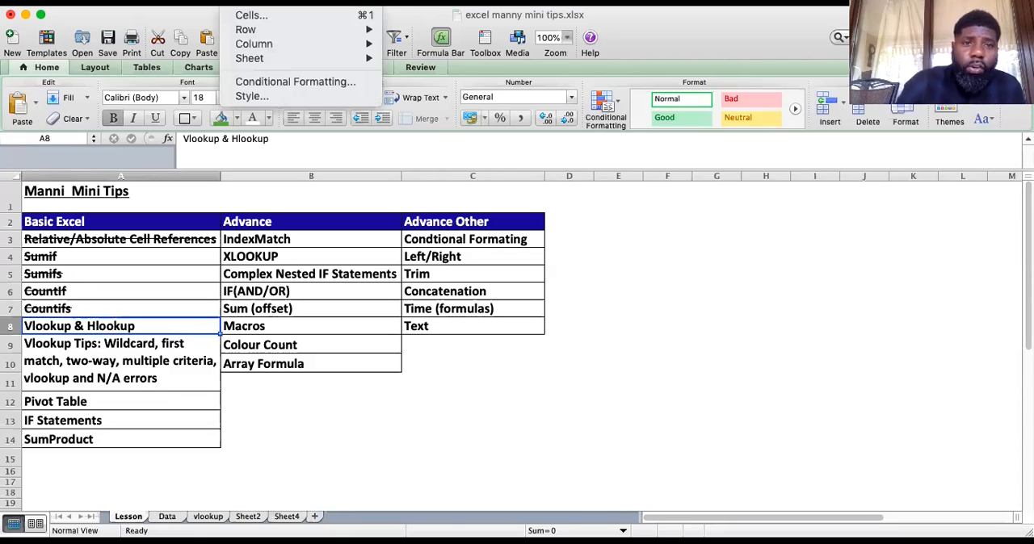
{"action": "left_click", "coordinate": [269, 13]}
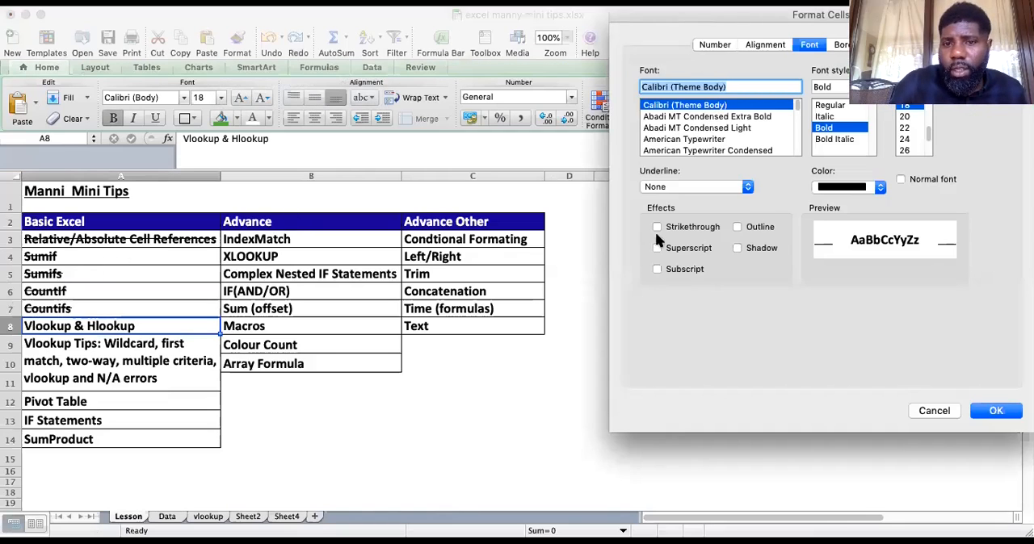
{"action": "left_click", "coordinate": [658, 227]}
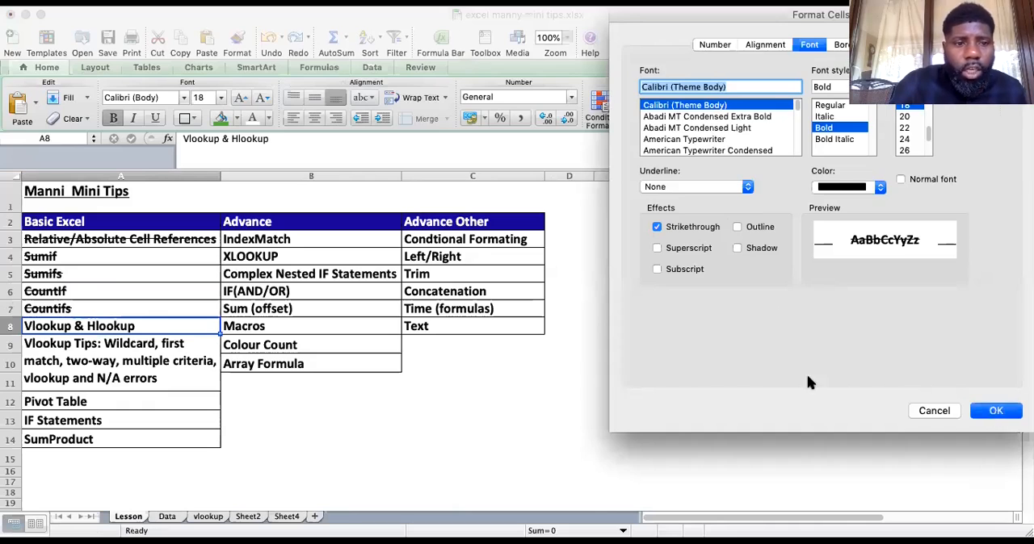
{"action": "key", "text": "Return"}
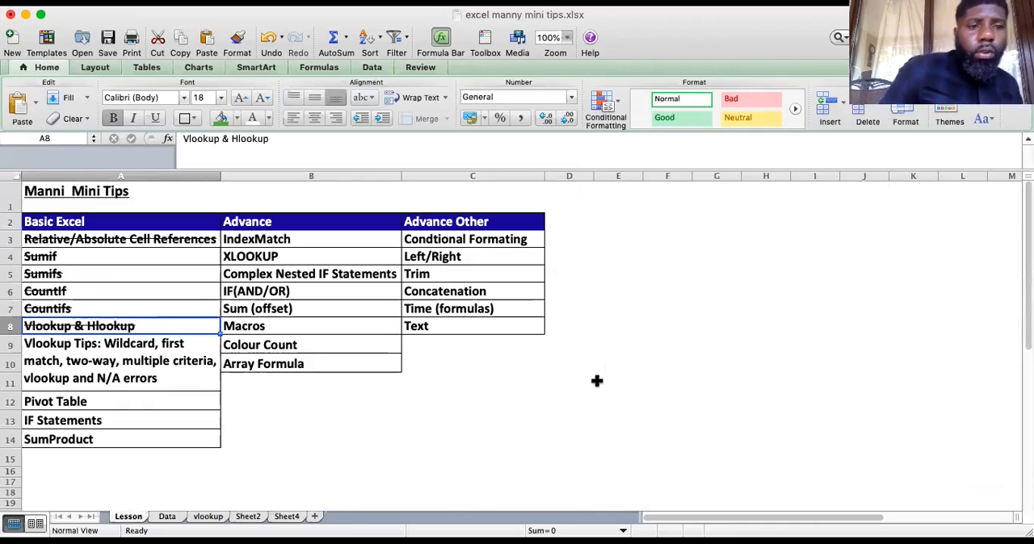